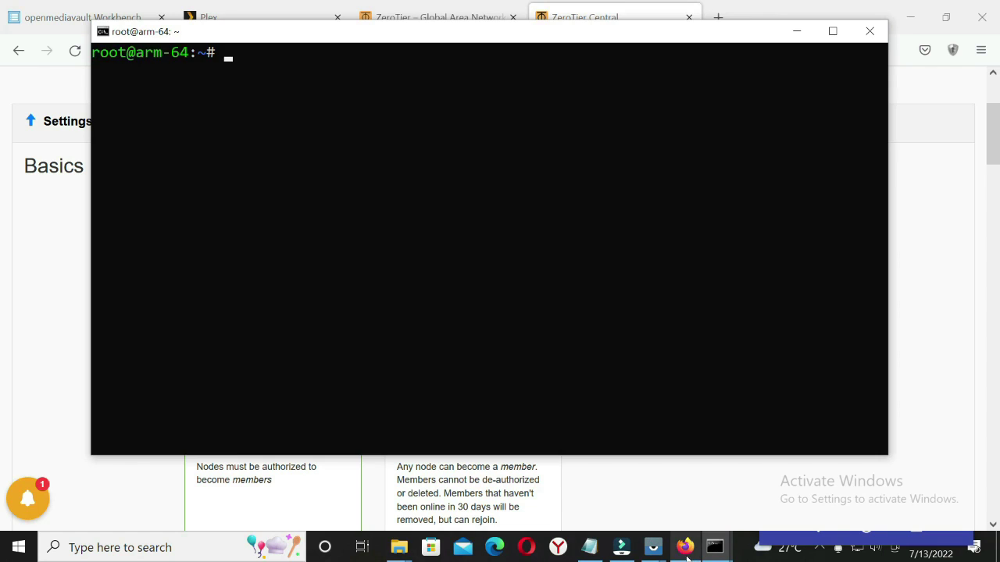
{"action": "left_click", "coordinate": [677, 547]}
{"action": "double_click", "coordinate": [337, 190]}
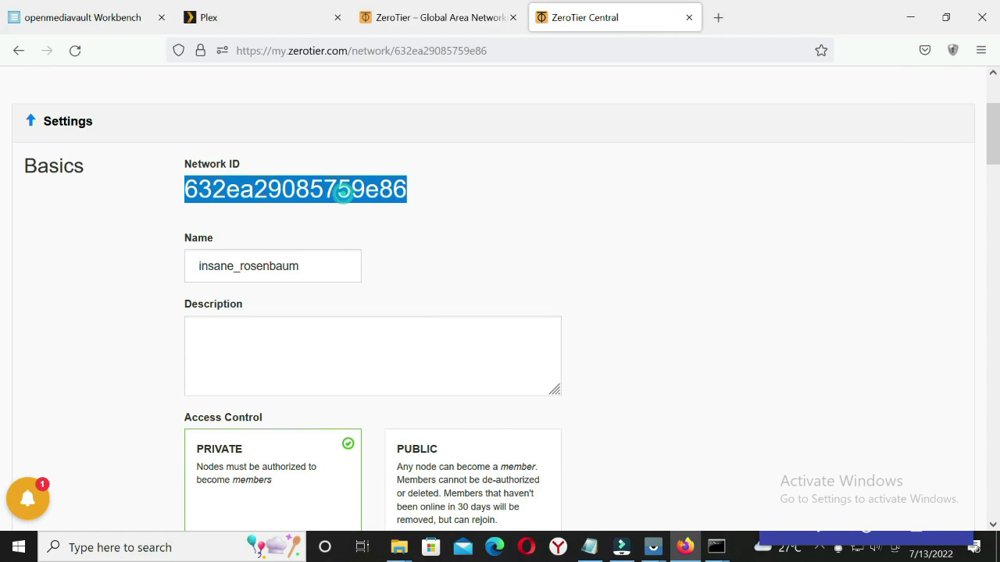
{"action": "right_click", "coordinate": [345, 195]}
{"action": "left_click", "coordinate": [364, 213]}
Replace the old ID 25080d0704 in Notepad's join line with 632ea29085759e86
{"action": "left_click", "coordinate": [715, 547]}
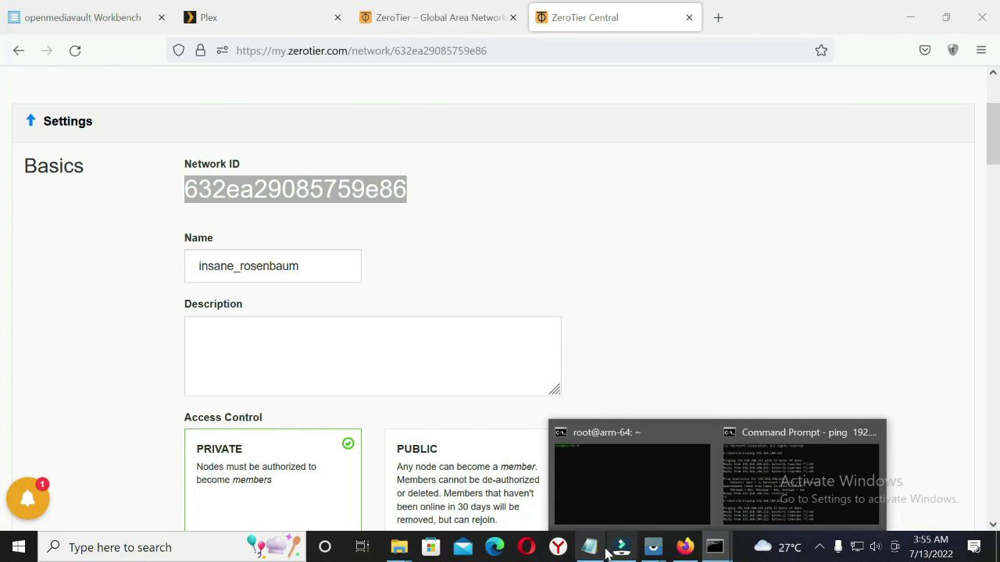
{"action": "left_click", "coordinate": [597, 550]}
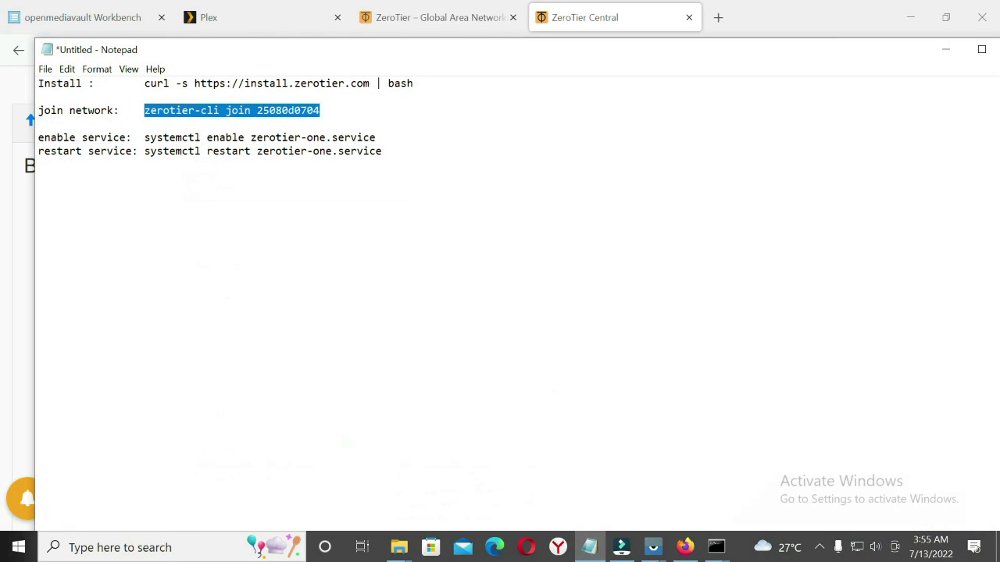
{"action": "left_click", "coordinate": [349, 125]}
{"action": "double_click", "coordinate": [258, 111]}
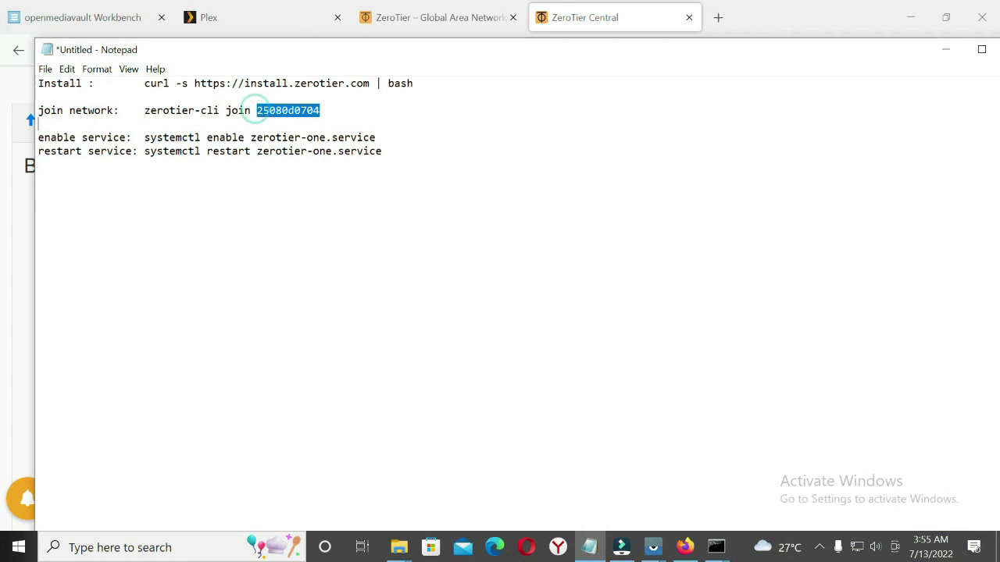
{"action": "right_click", "coordinate": [309, 114]}
{"action": "left_click", "coordinate": [344, 175]}
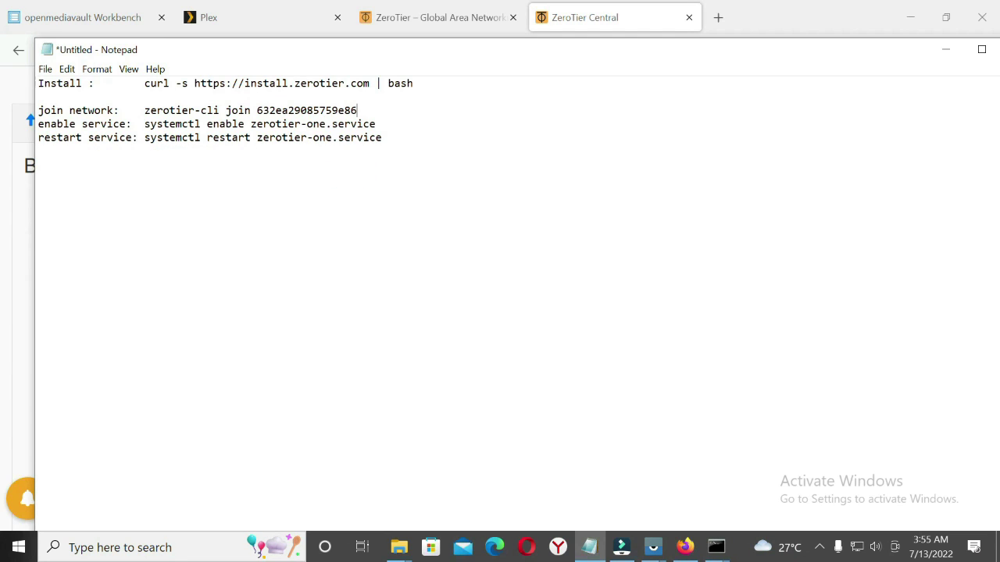
Copy the full zerotier-cli join command line from Notepad
{"action": "left_click_drag", "start_coordinate": [144, 111], "coordinate": [357, 110]}
{"action": "right_click", "coordinate": [346, 109]}
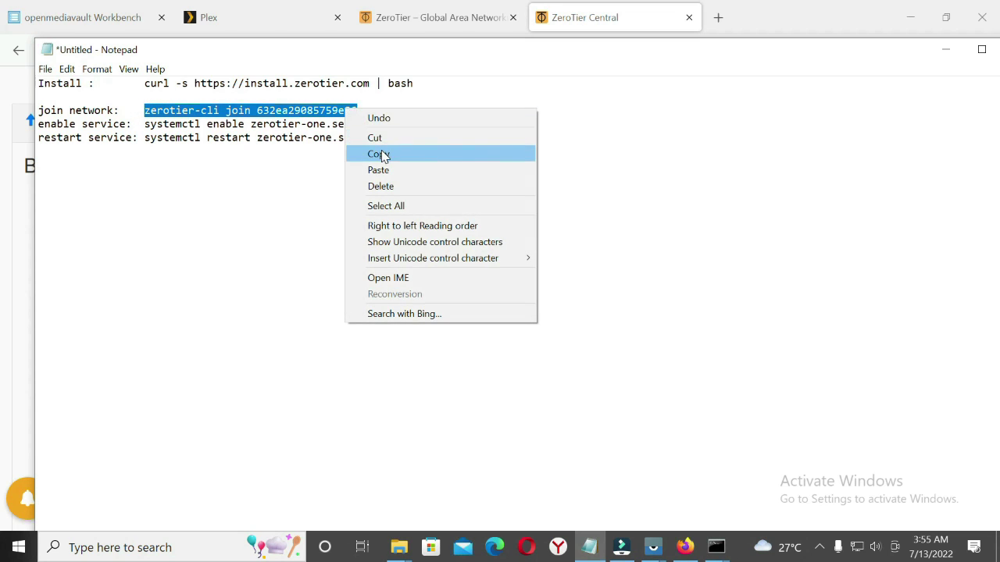
{"action": "left_click", "coordinate": [382, 154]}
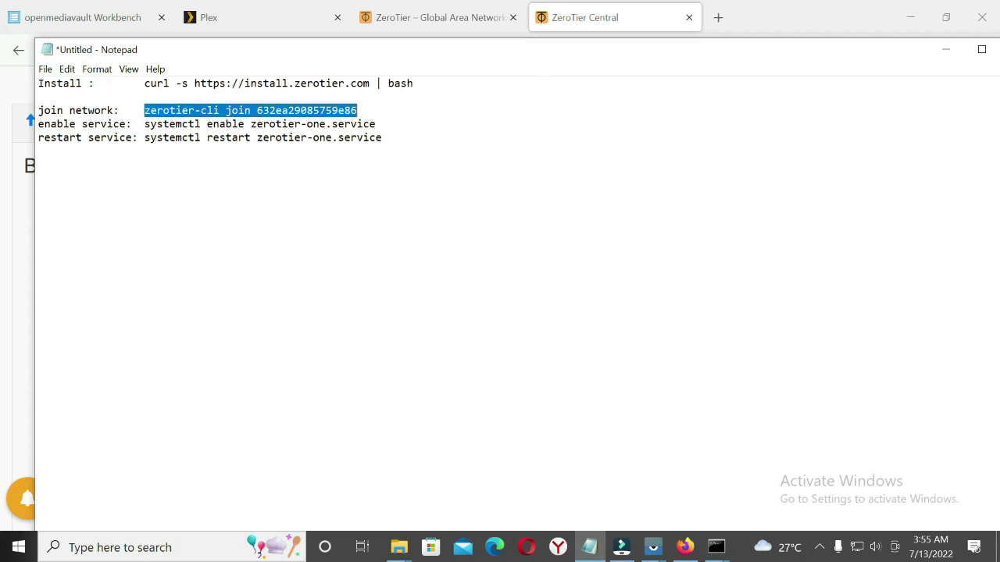
{"action": "mouse_move", "coordinate": [716, 547]}
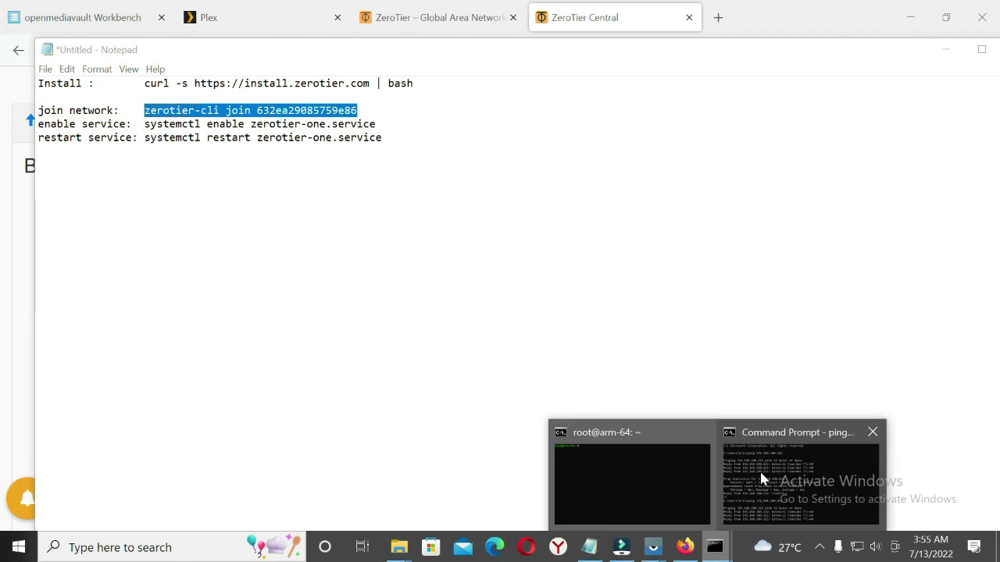
{"action": "left_click", "coordinate": [759, 471]}
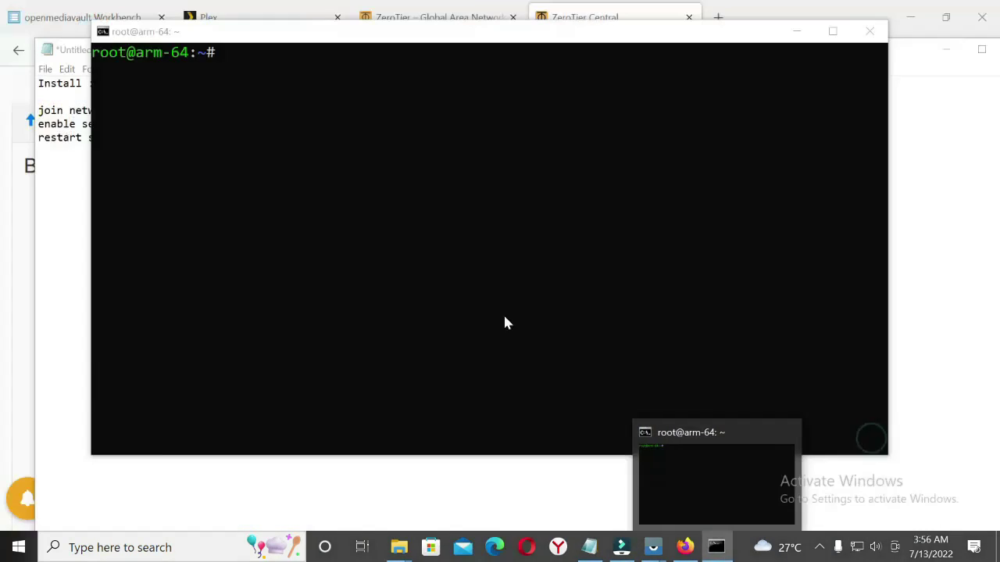
Run zerotier-cli join 632ea29085759e86 on the root@arm-64 console and confirm the 200 join OK reply
{"action": "left_click", "coordinate": [660, 479]}
{"action": "right_click", "coordinate": [477, 215]}
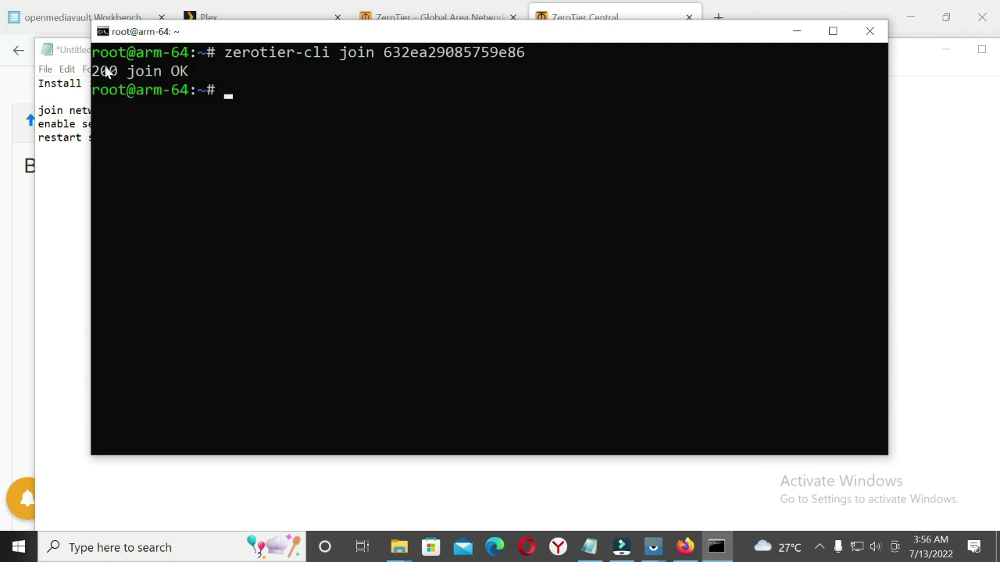
{"action": "left_click_drag", "start_coordinate": [121, 70], "coordinate": [186, 74]}
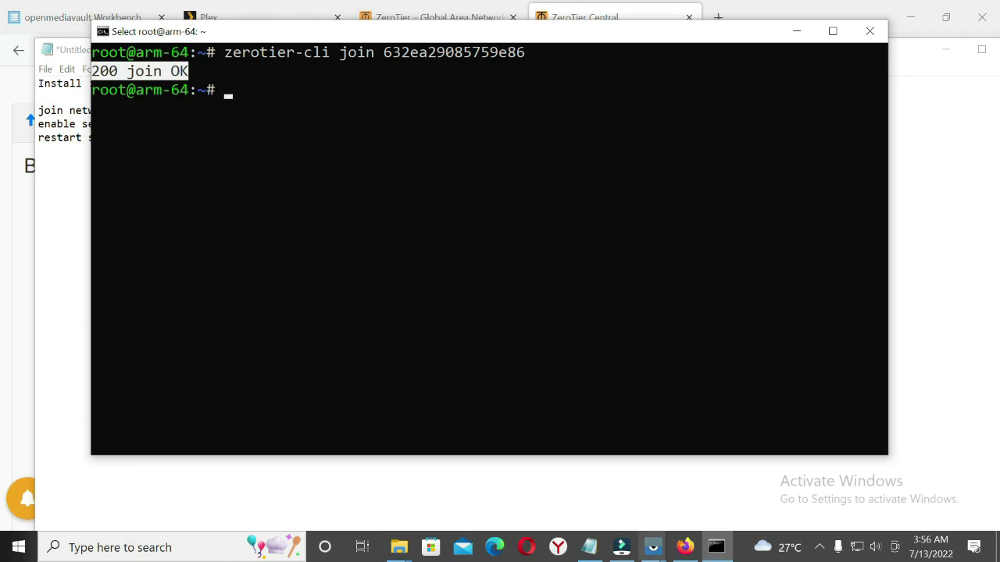
{"action": "left_click", "coordinate": [692, 551]}
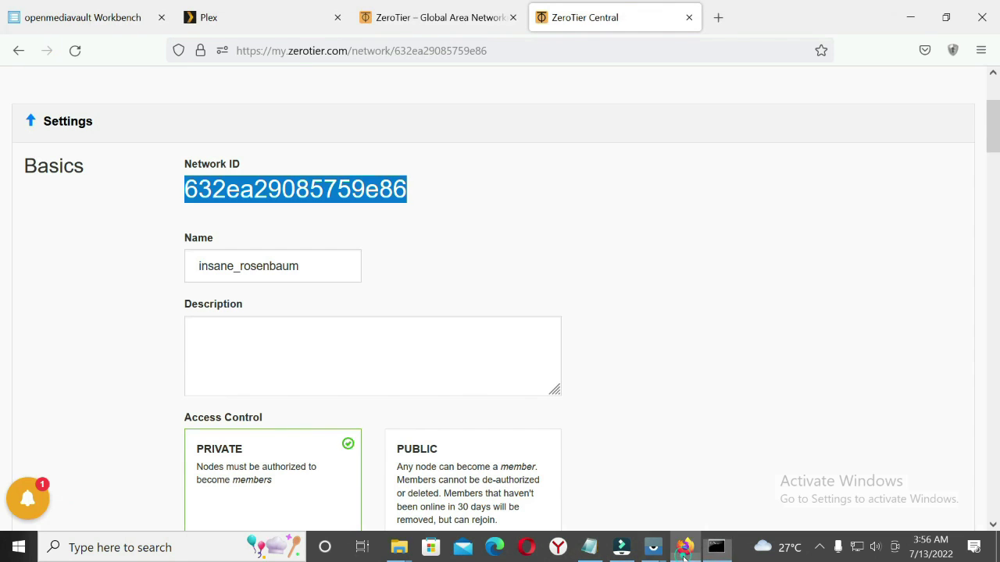
Reload the network page and scroll to Members, where one device has joined with 1 online
{"action": "left_click", "coordinate": [617, 190]}
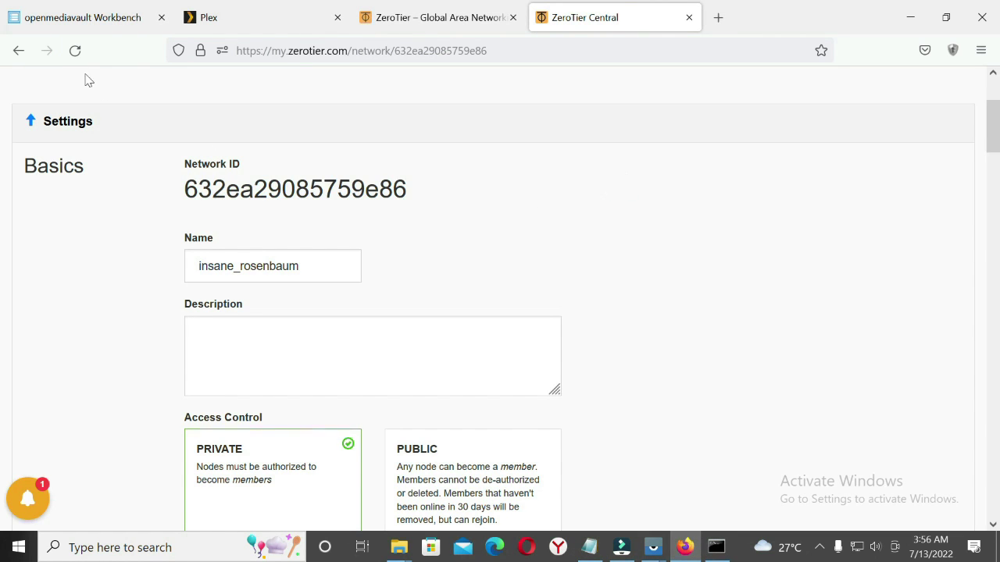
{"action": "left_click", "coordinate": [75, 50]}
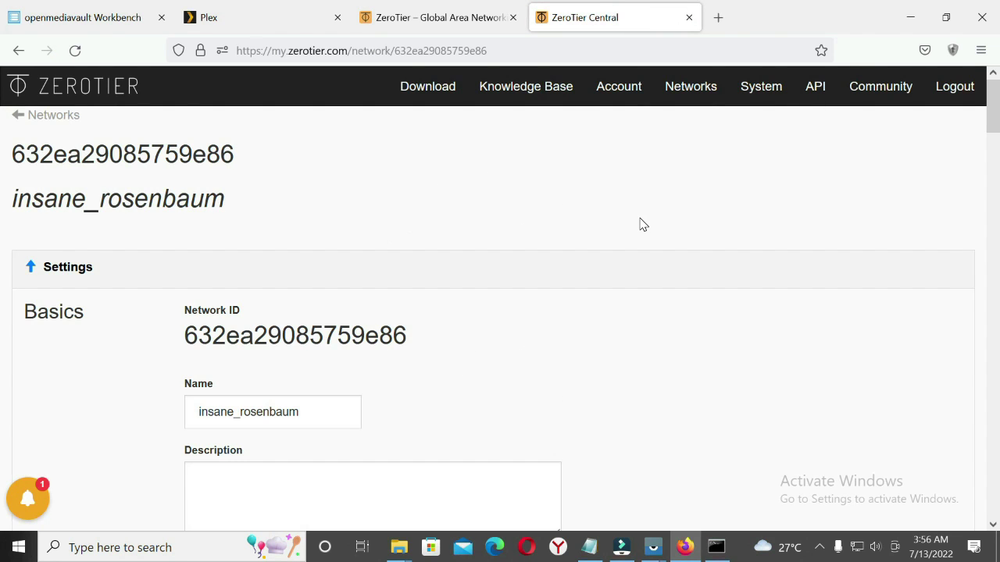
{"action": "scroll", "coordinate": [643, 225], "scroll_direction": "down", "scroll_amount": 7}
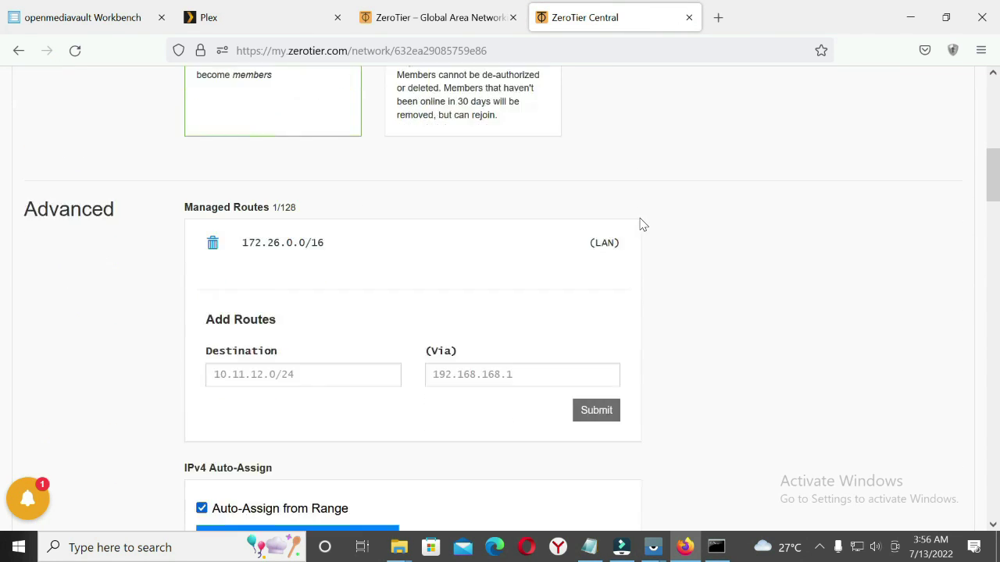
{"action": "scroll", "coordinate": [642, 225], "scroll_direction": "down", "scroll_amount": 2}
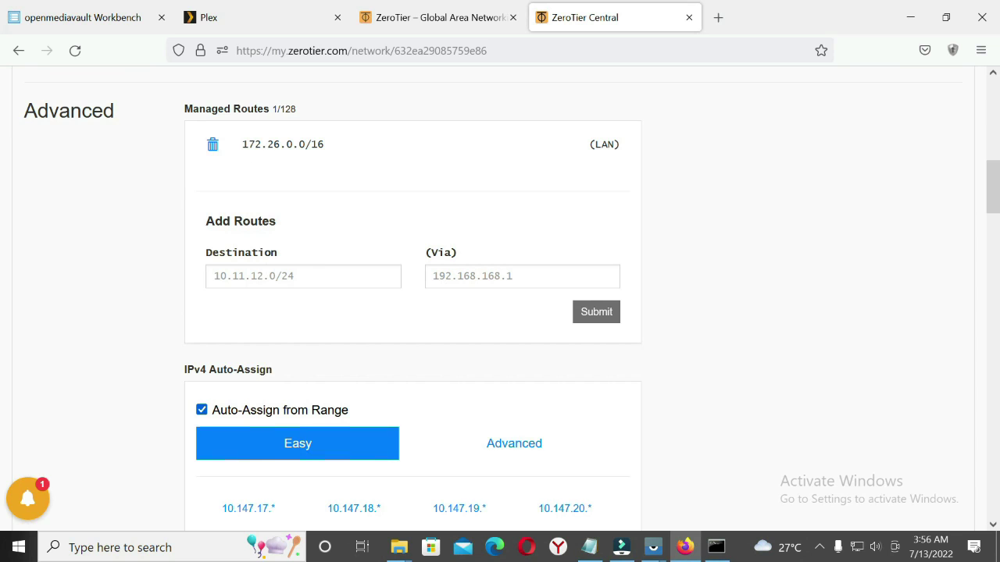
{"action": "scroll", "coordinate": [373, 230], "scroll_direction": "down", "scroll_amount": 3}
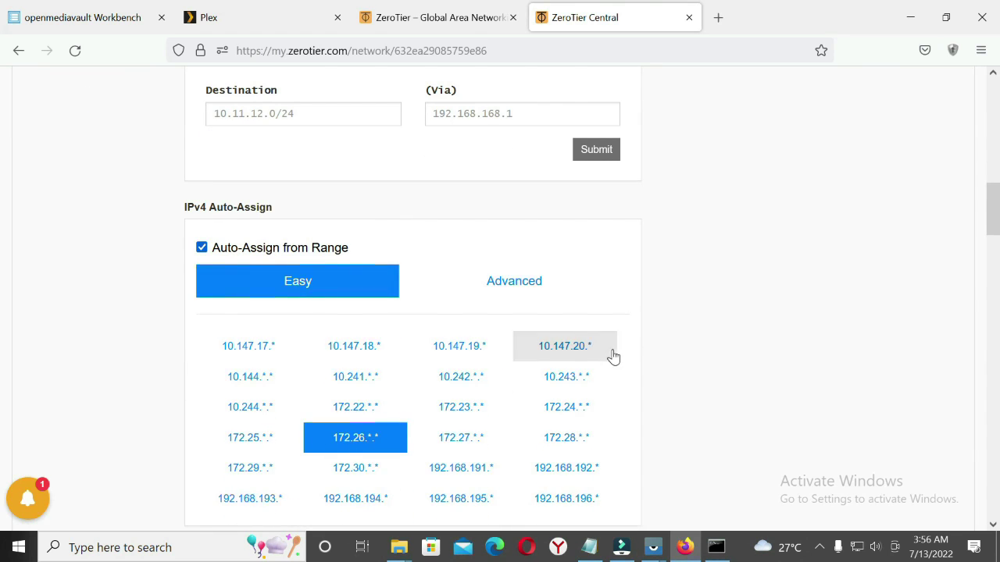
{"action": "scroll", "coordinate": [614, 357], "scroll_direction": "down", "scroll_amount": 10}
{"action": "scroll", "coordinate": [614, 357], "scroll_direction": "down", "scroll_amount": 7}
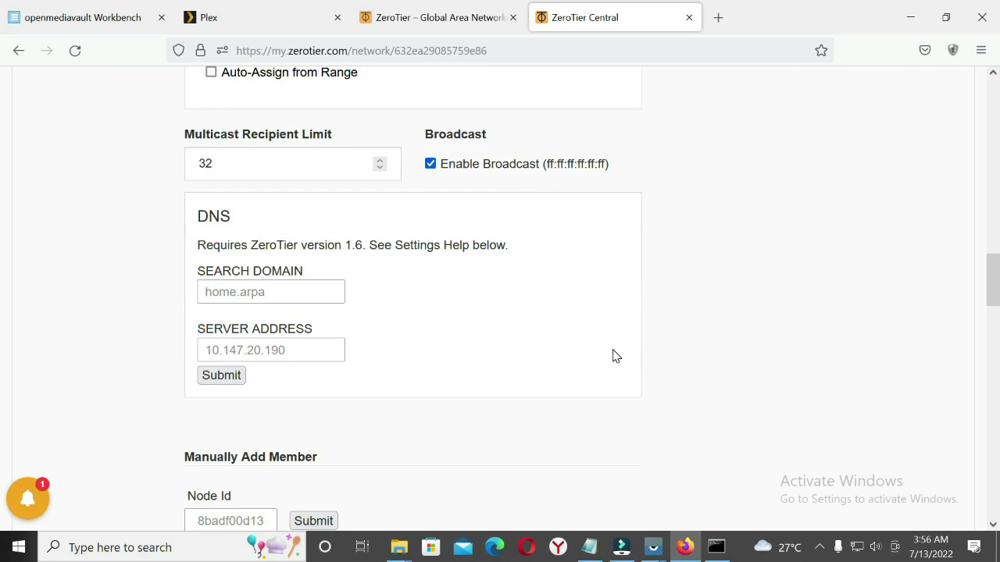
{"action": "scroll", "coordinate": [614, 357], "scroll_direction": "down", "scroll_amount": 2}
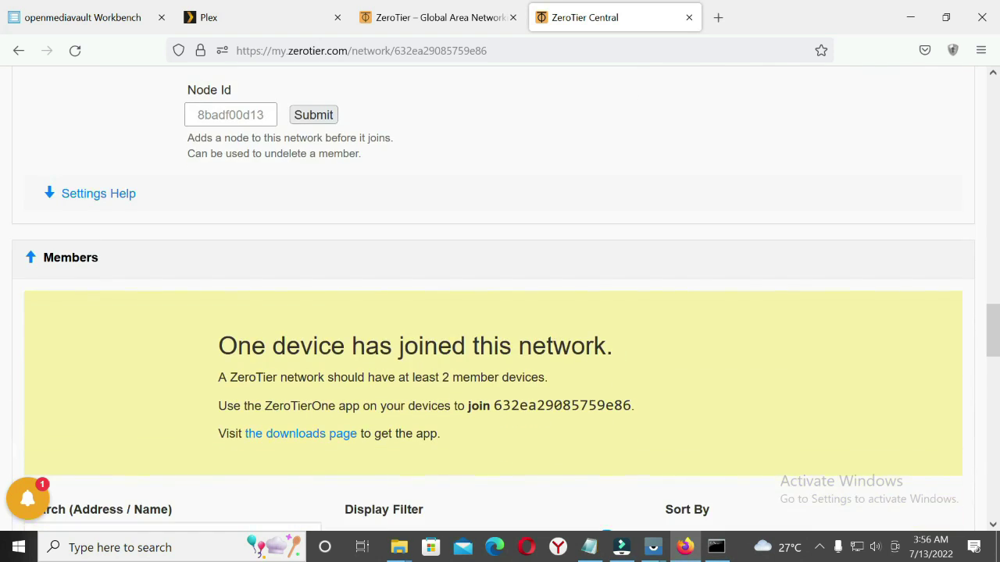
{"action": "scroll", "coordinate": [614, 352], "scroll_direction": "up", "scroll_amount": 2}
{"action": "scroll", "coordinate": [614, 352], "scroll_direction": "down", "scroll_amount": 4}
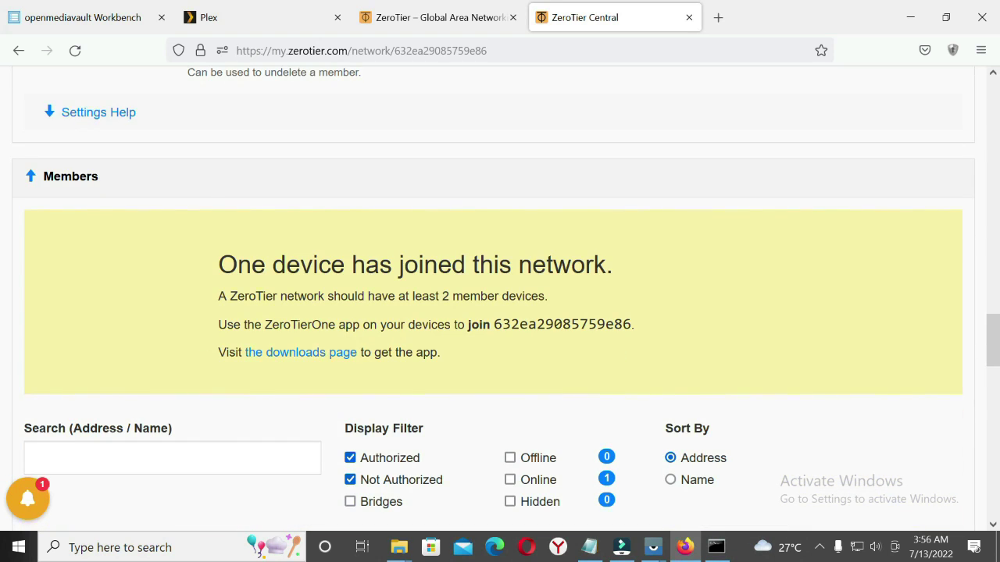
{"action": "left_click_drag", "start_coordinate": [219, 264], "coordinate": [611, 270]}
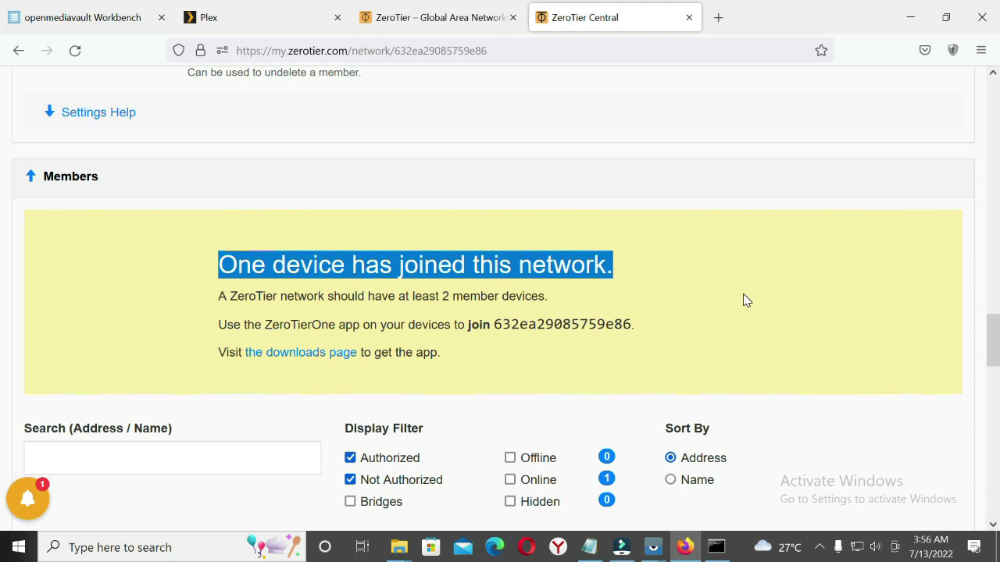
{"action": "scroll", "coordinate": [746, 300], "scroll_direction": "down", "scroll_amount": 5}
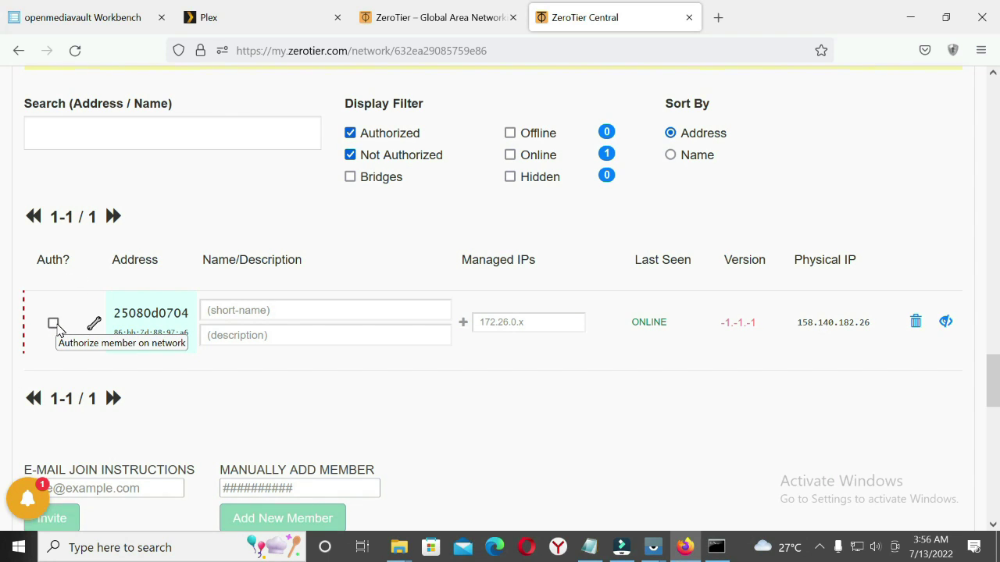
Authorize the newly joined device and give it the short name ARM-NAS
{"action": "left_click", "coordinate": [56, 325]}
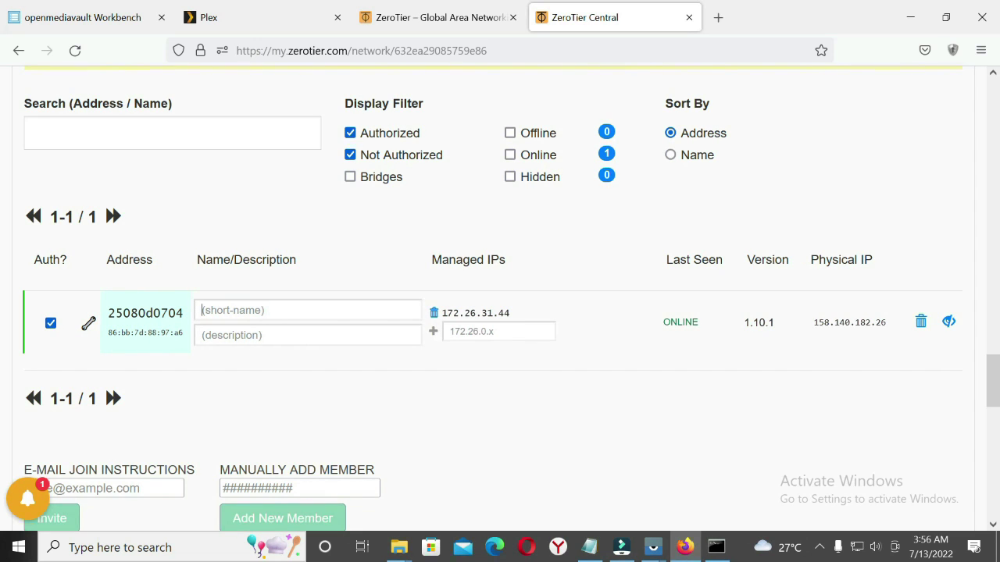
{"action": "type", "text": "N"}
{"action": "key", "text": "BackSpace"}
{"action": "type", "text": "ARM-NAS"}
Check that ARM-NAS has managed IP 172.26.31.44 in the members list
{"action": "left_click_drag", "start_coordinate": [445, 312], "coordinate": [511, 313]}
{"action": "scroll", "coordinate": [592, 314], "scroll_direction": "up", "scroll_amount": 15}
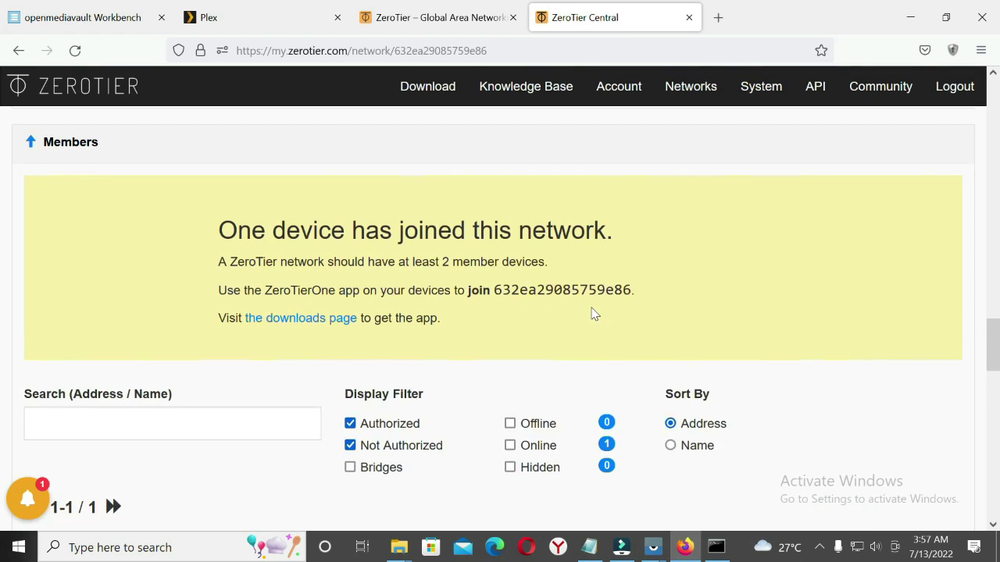
{"action": "scroll", "coordinate": [591, 313], "scroll_direction": "up", "scroll_amount": 2}
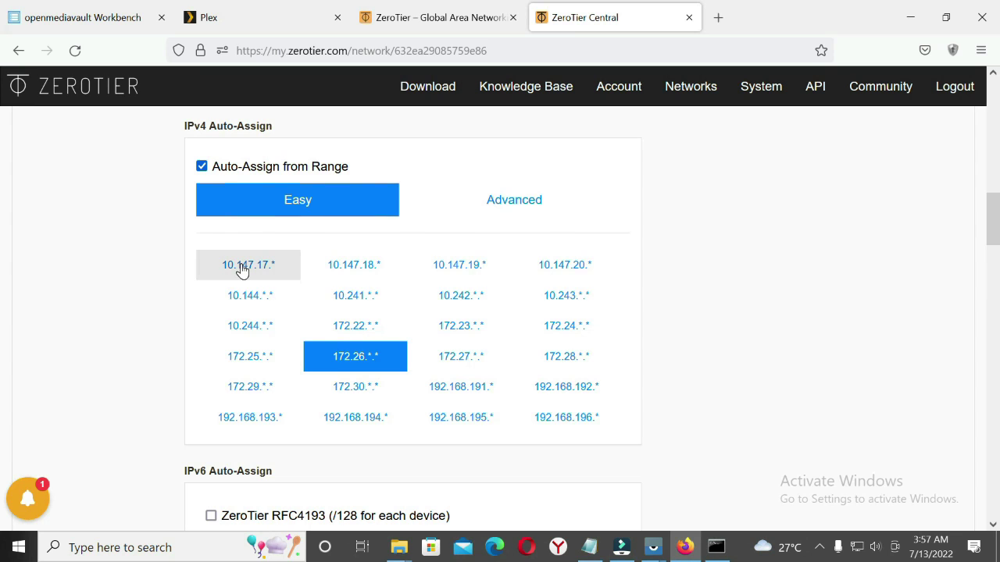
{"action": "scroll", "coordinate": [765, 300], "scroll_direction": "down", "scroll_amount": 2}
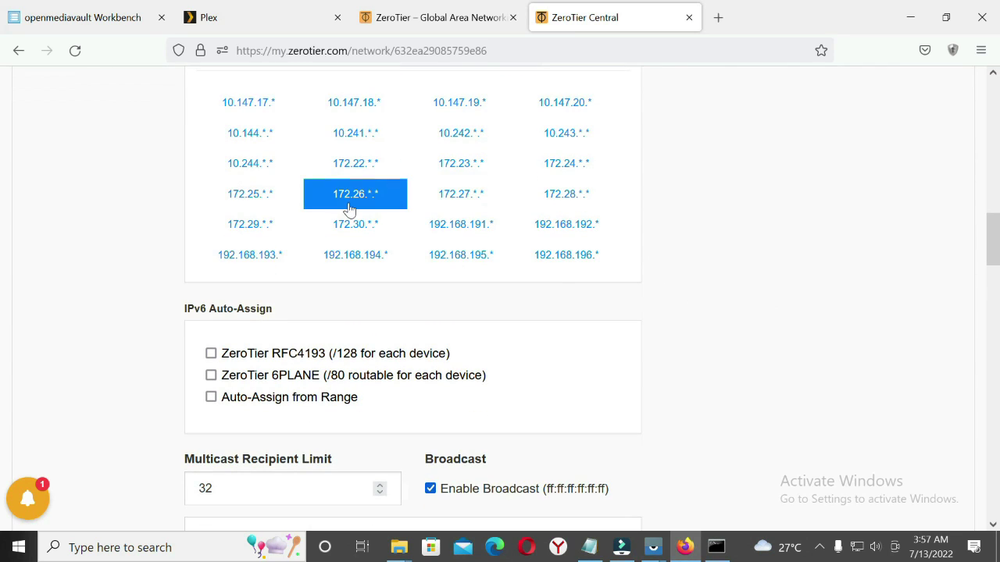
{"action": "scroll", "coordinate": [663, 356], "scroll_direction": "down", "scroll_amount": 7}
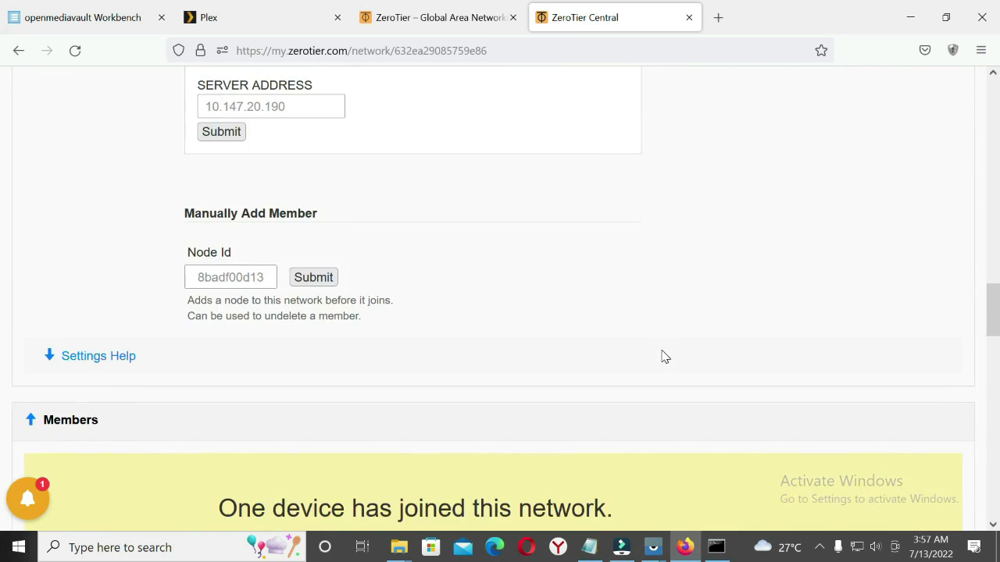
{"action": "scroll", "coordinate": [663, 357], "scroll_direction": "down", "scroll_amount": 7}
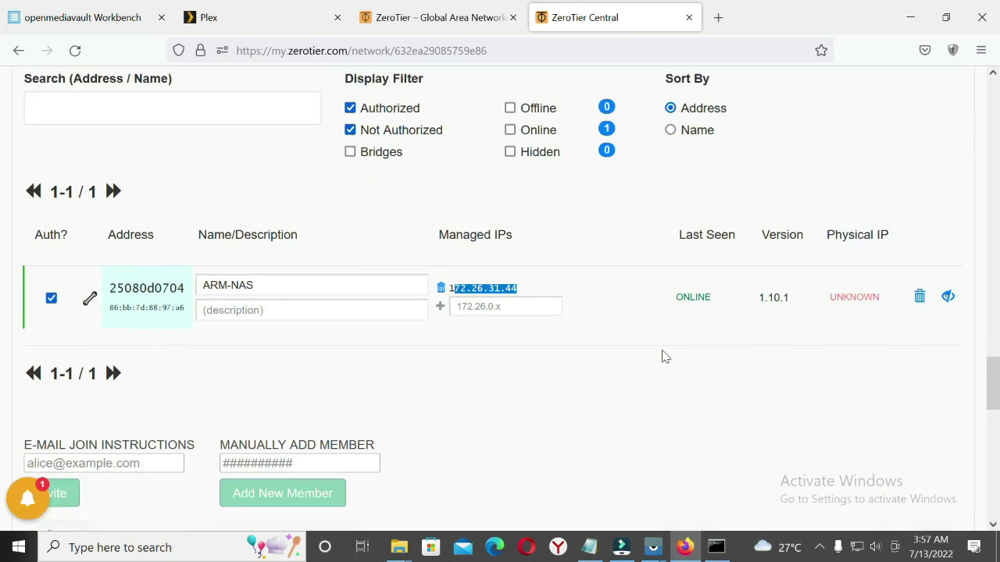
{"action": "scroll", "coordinate": [663, 356], "scroll_direction": "down", "scroll_amount": 1}
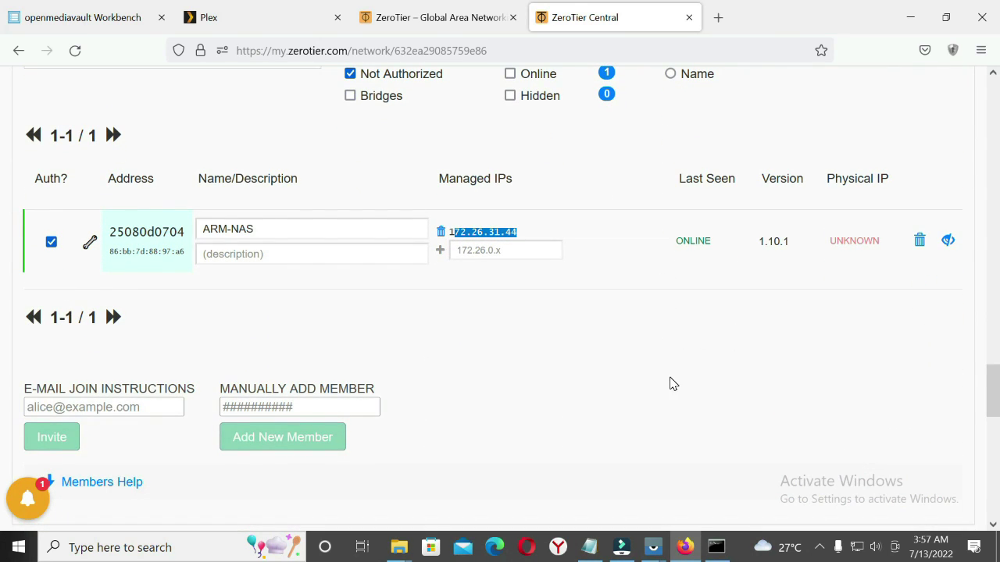
{"action": "left_click", "coordinate": [75, 50]}
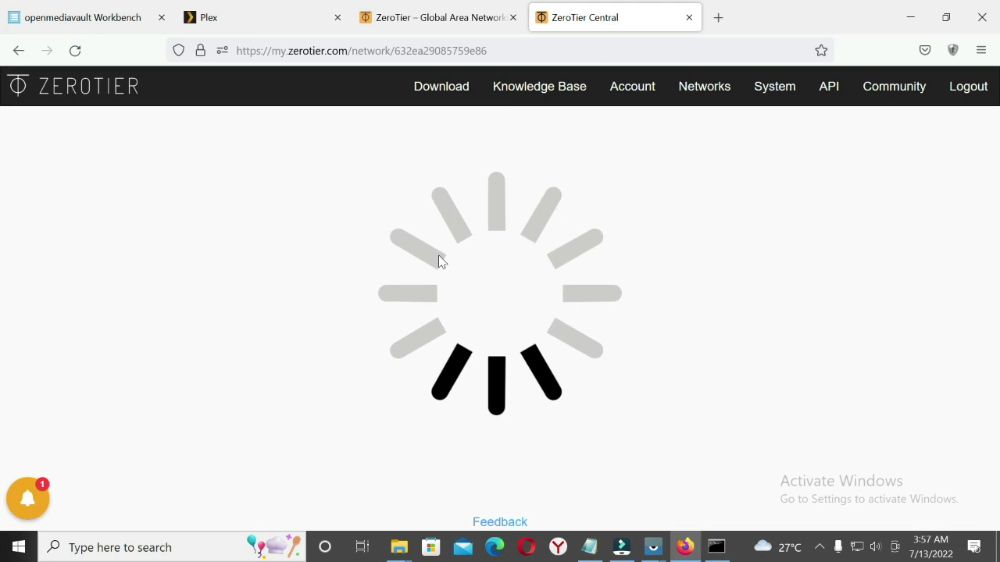
{"action": "scroll", "coordinate": [520, 230], "scroll_direction": "down", "scroll_amount": 10}
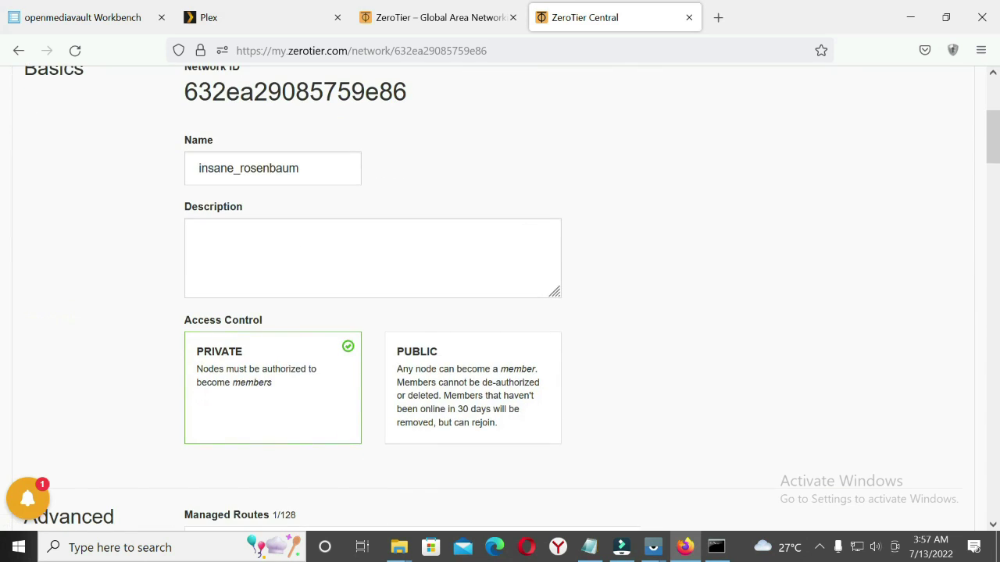
{"action": "scroll", "coordinate": [522, 231], "scroll_direction": "down", "scroll_amount": 10}
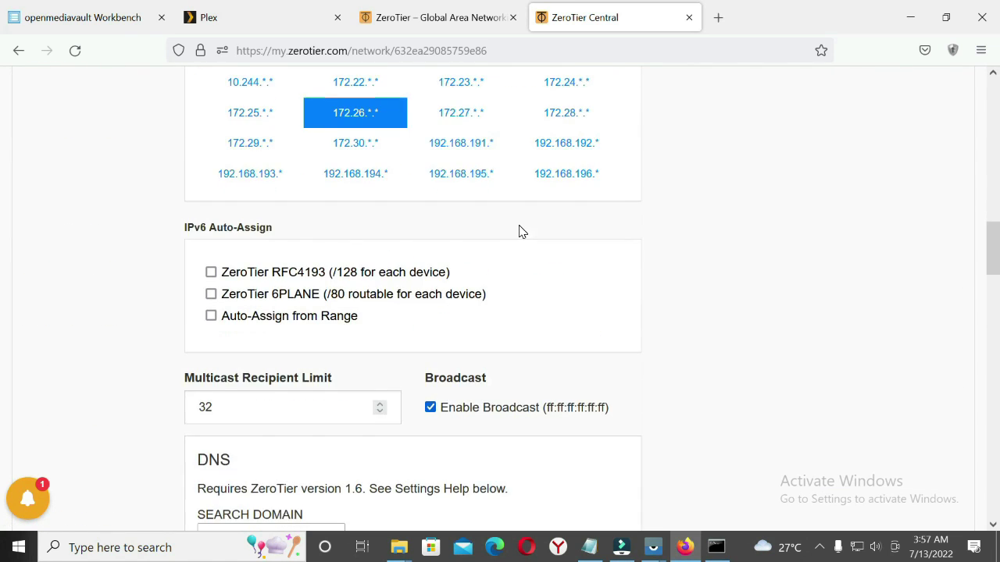
{"action": "scroll", "coordinate": [521, 232], "scroll_direction": "down", "scroll_amount": 2}
{"action": "scroll", "coordinate": [522, 231], "scroll_direction": "up", "scroll_amount": 5}
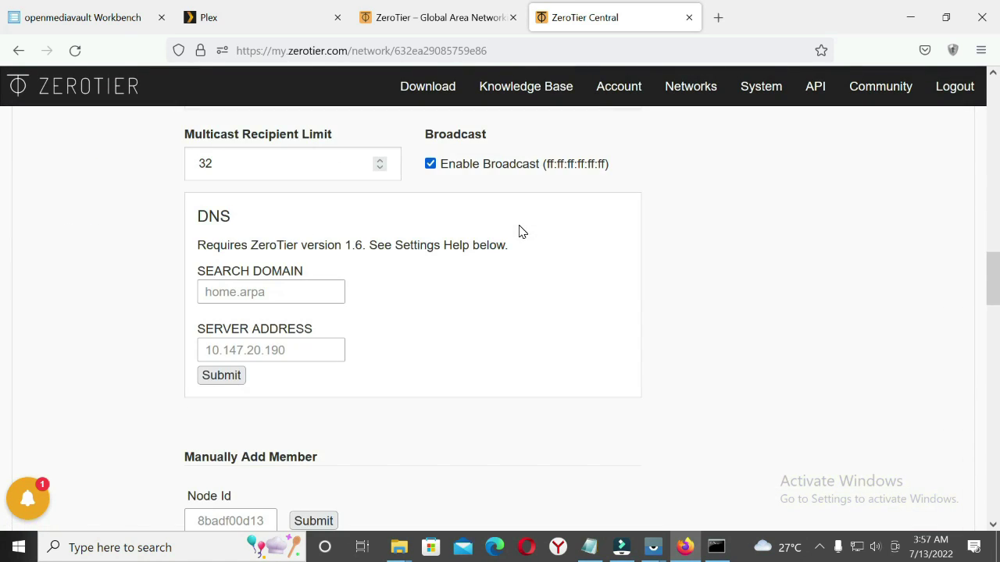
{"action": "scroll", "coordinate": [522, 231], "scroll_direction": "down", "scroll_amount": 2}
{"action": "scroll", "coordinate": [522, 232], "scroll_direction": "down", "scroll_amount": 2}
{"action": "scroll", "coordinate": [522, 231], "scroll_direction": "up", "scroll_amount": 7}
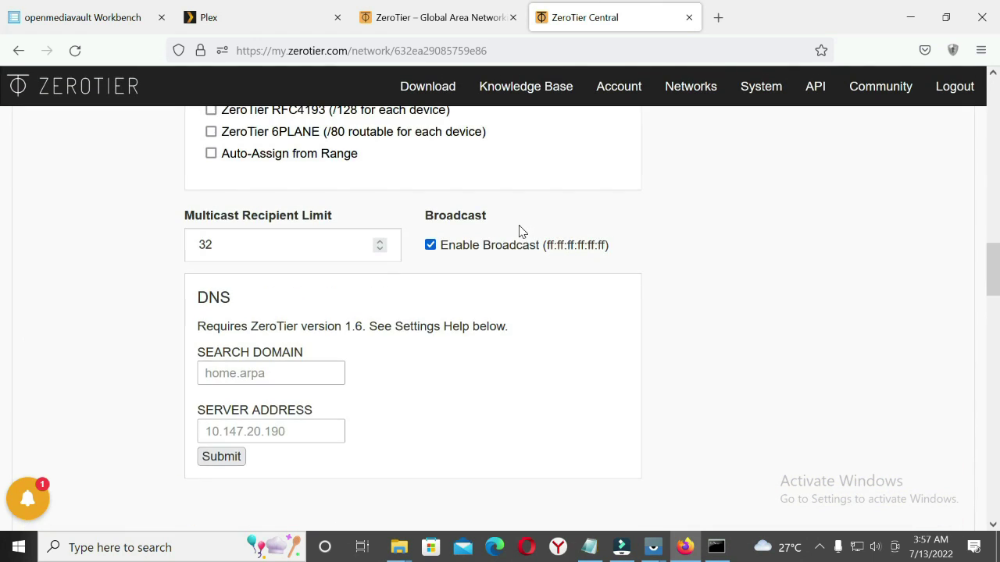
{"action": "scroll", "coordinate": [521, 231], "scroll_direction": "down", "scroll_amount": 3}
{"action": "scroll", "coordinate": [521, 232], "scroll_direction": "down", "scroll_amount": 2}
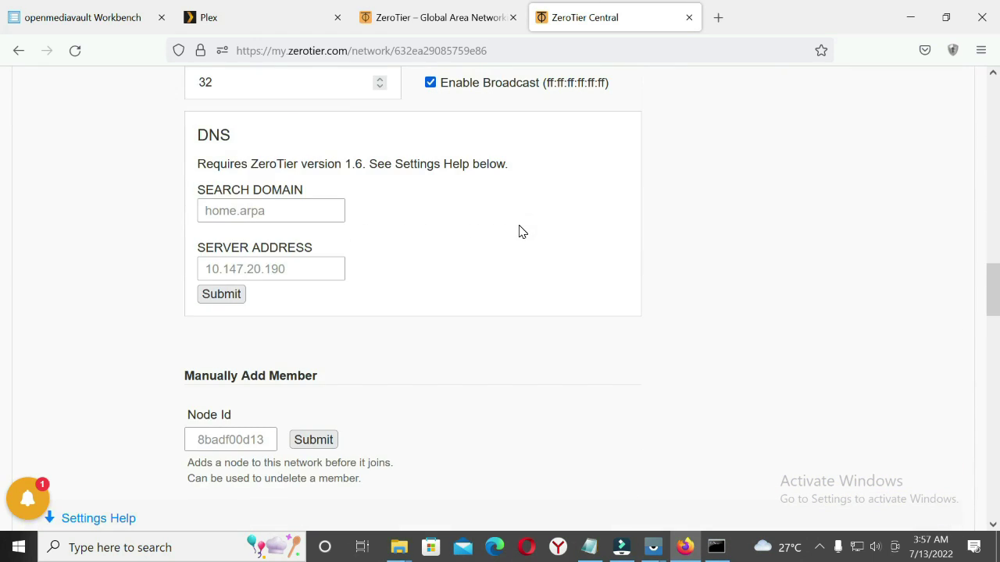
{"action": "scroll", "coordinate": [522, 231], "scroll_direction": "down", "scroll_amount": 3}
{"action": "scroll", "coordinate": [521, 231], "scroll_direction": "up", "scroll_amount": 3}
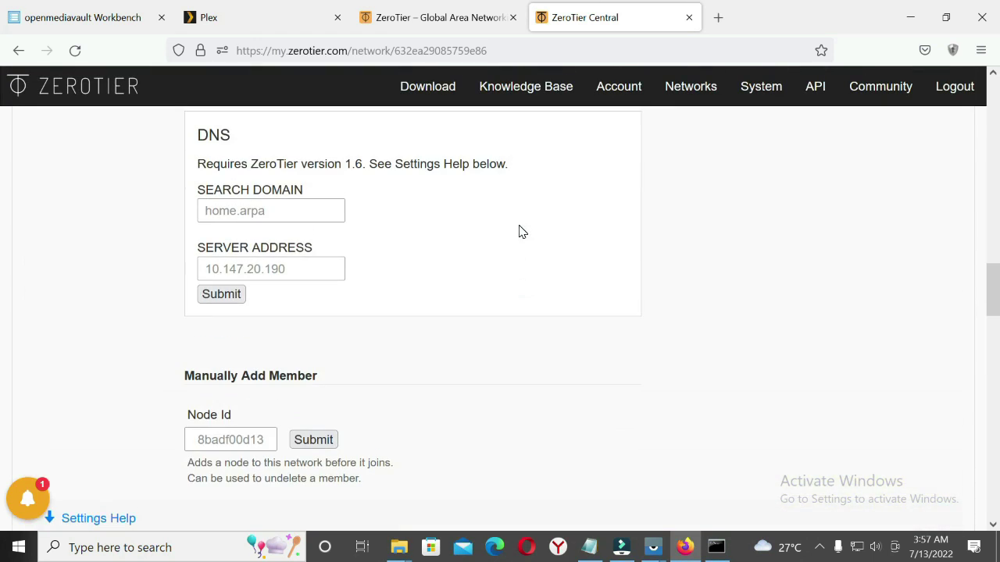
{"action": "scroll", "coordinate": [522, 231], "scroll_direction": "up", "scroll_amount": 3}
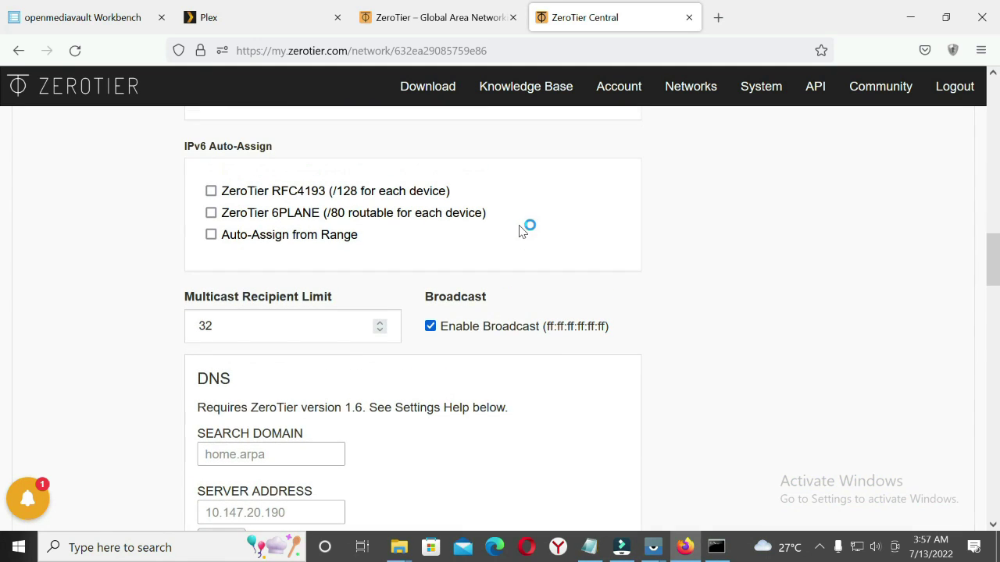
{"action": "scroll", "coordinate": [522, 231], "scroll_direction": "up", "scroll_amount": 1}
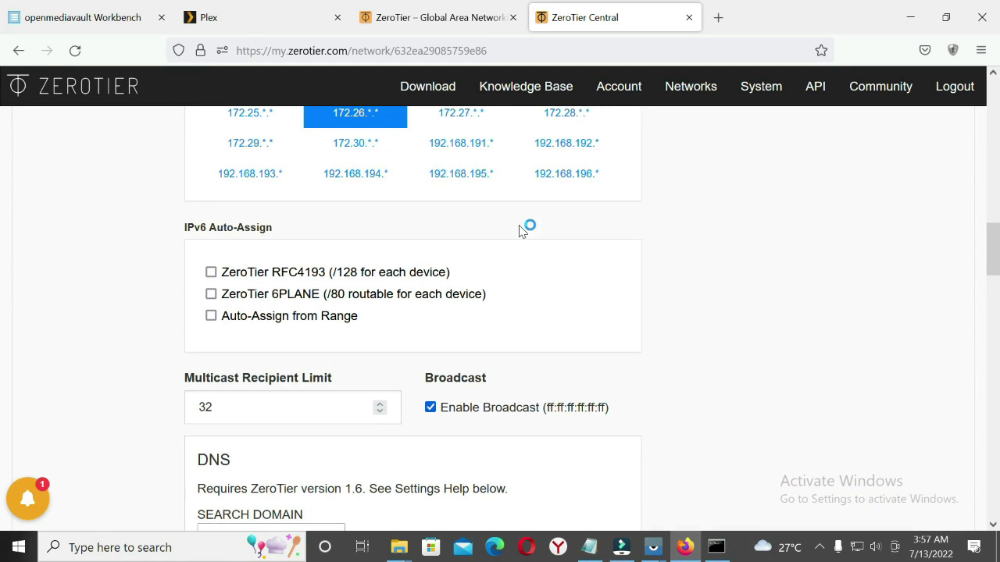
{"action": "scroll", "coordinate": [521, 231], "scroll_direction": "up", "scroll_amount": 2}
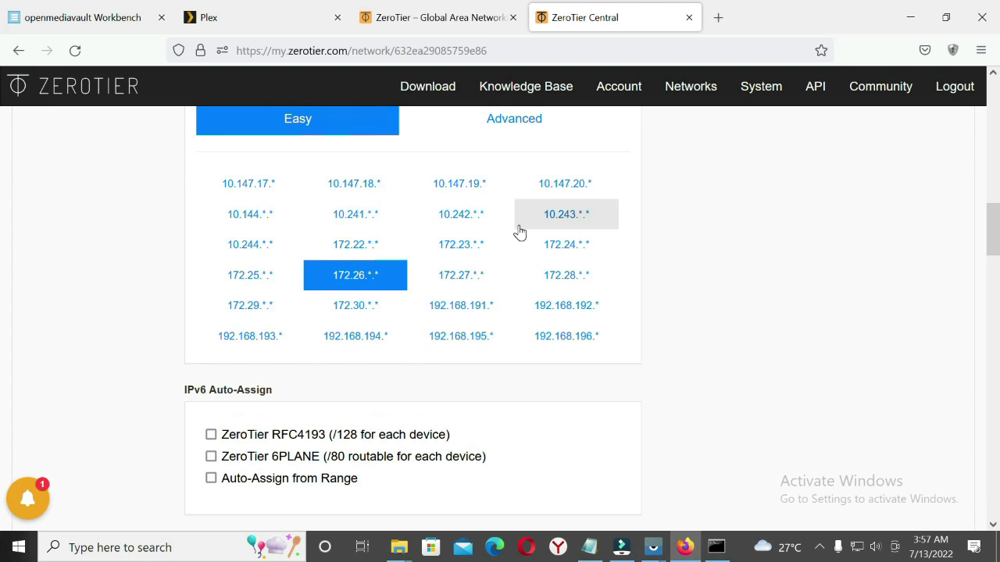
{"action": "scroll", "coordinate": [522, 232], "scroll_direction": "up", "scroll_amount": 3}
{"action": "scroll", "coordinate": [522, 231], "scroll_direction": "down", "scroll_amount": 2}
{"action": "scroll", "coordinate": [519, 226], "scroll_direction": "down", "scroll_amount": 13}
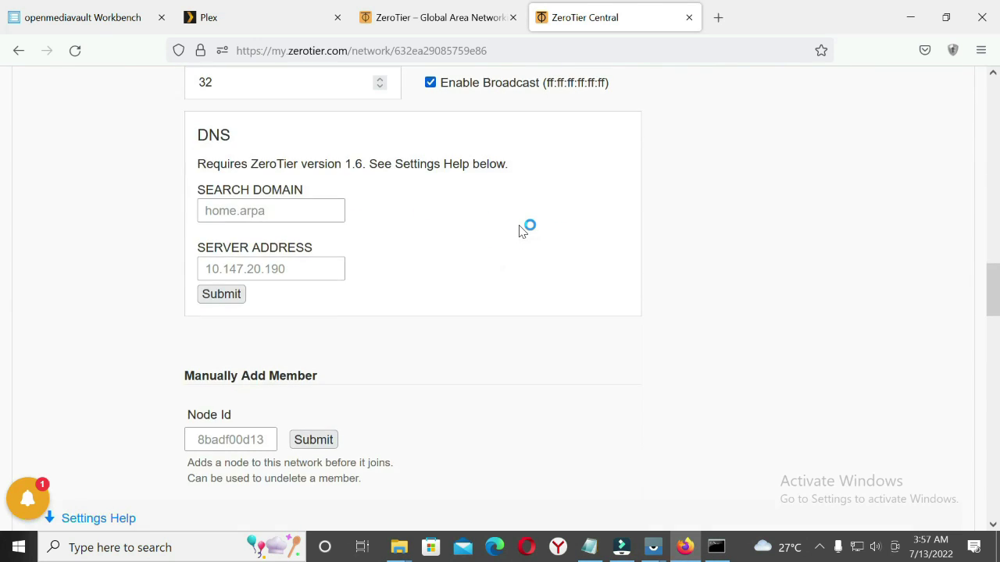
{"action": "scroll", "coordinate": [185, 383], "scroll_direction": "down", "scroll_amount": 2}
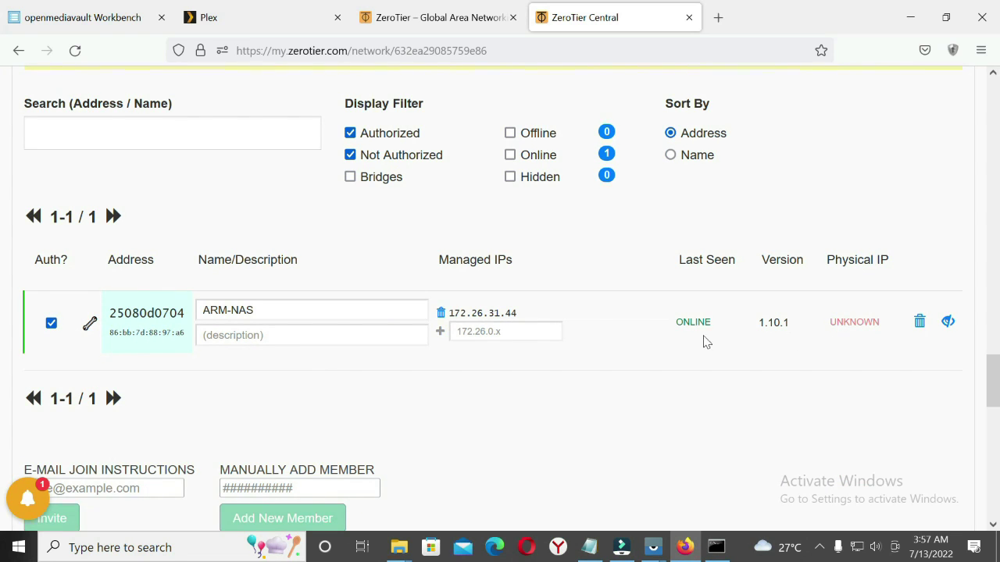
{"action": "double_click", "coordinate": [855, 322]}
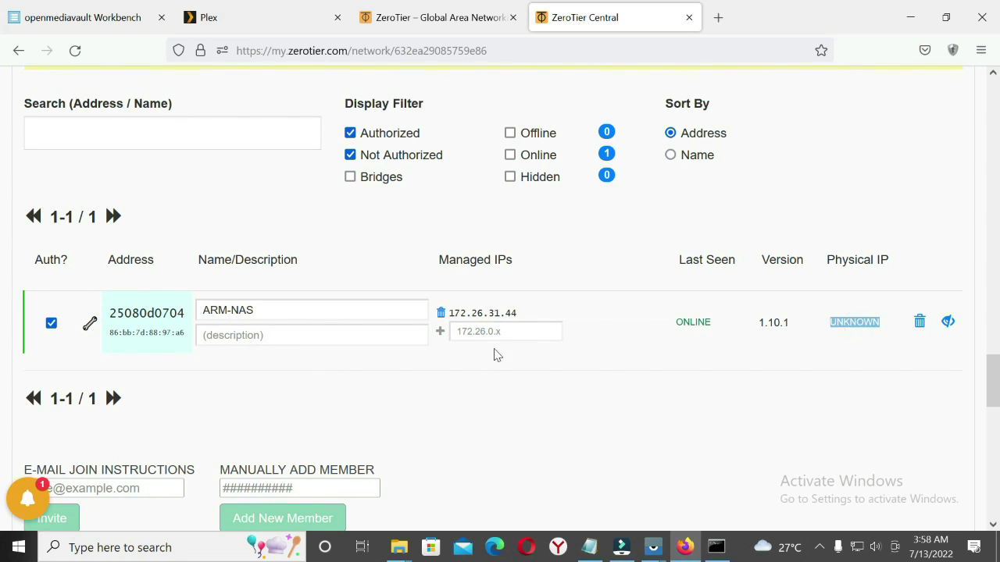
Copy 'systemctl enable zerotier-one.service' from Notepad, erasing a wrong paste at the terminal prompt
{"action": "left_click", "coordinate": [716, 547]}
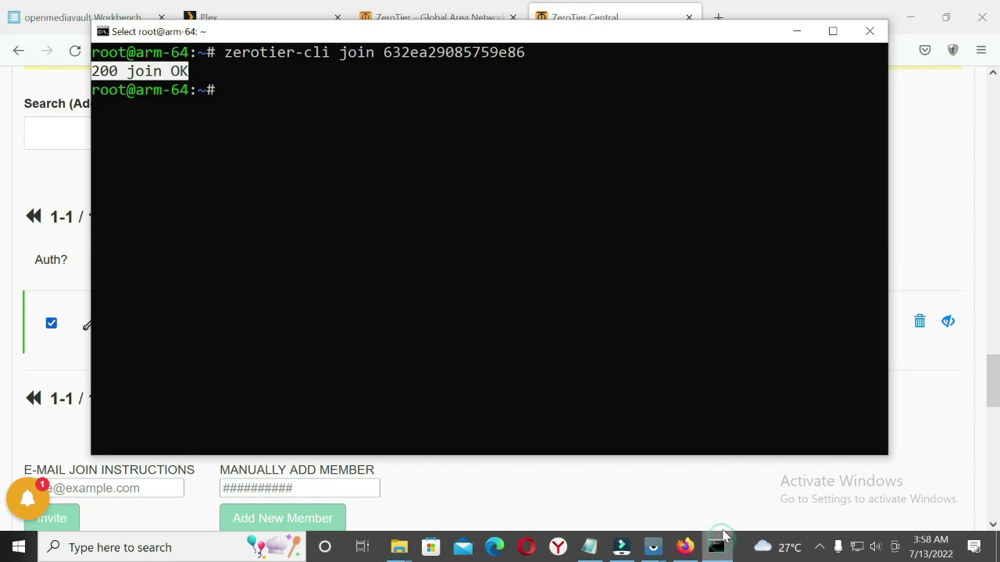
{"action": "left_click", "coordinate": [589, 547]}
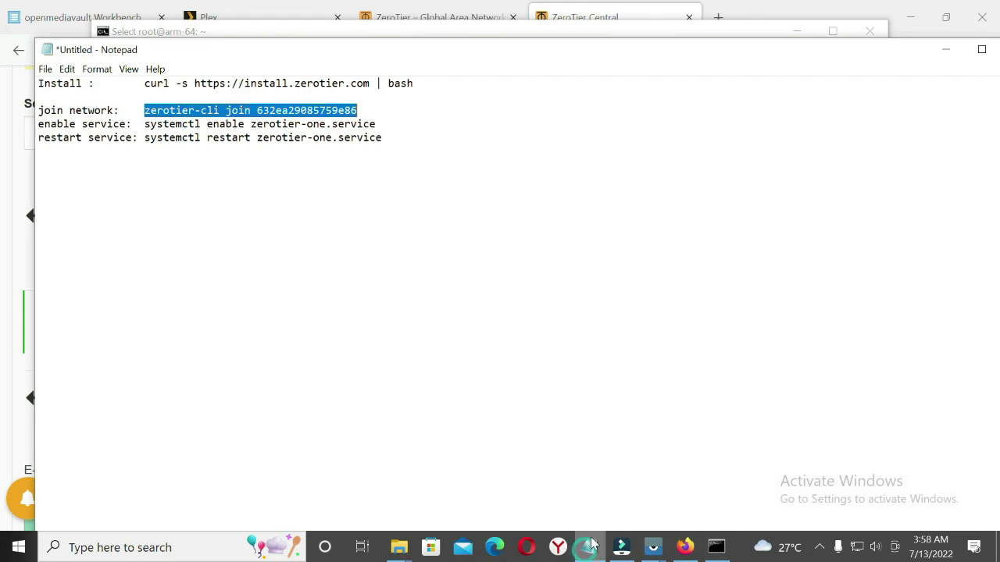
{"action": "left_click_drag", "start_coordinate": [144, 124], "coordinate": [375, 124]}
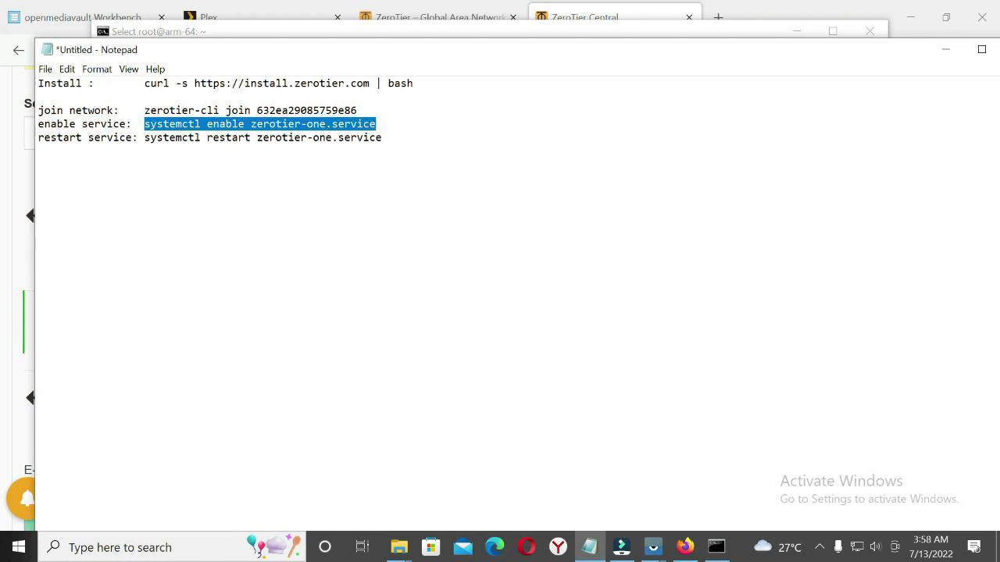
{"action": "right_click", "coordinate": [365, 123]}
{"action": "left_click", "coordinate": [399, 168]}
{"action": "left_click", "coordinate": [945, 49]}
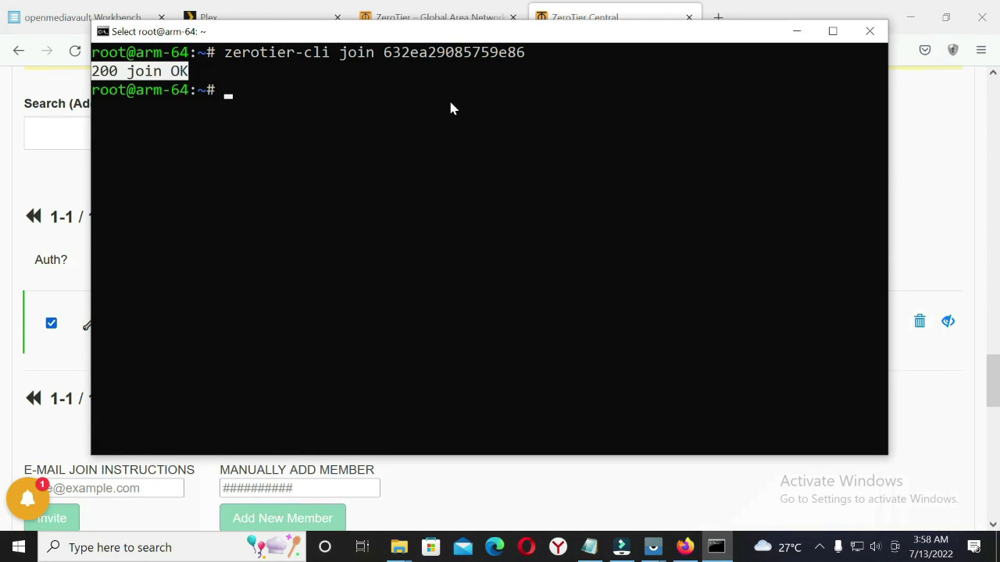
{"action": "right_click", "coordinate": [496, 102]}
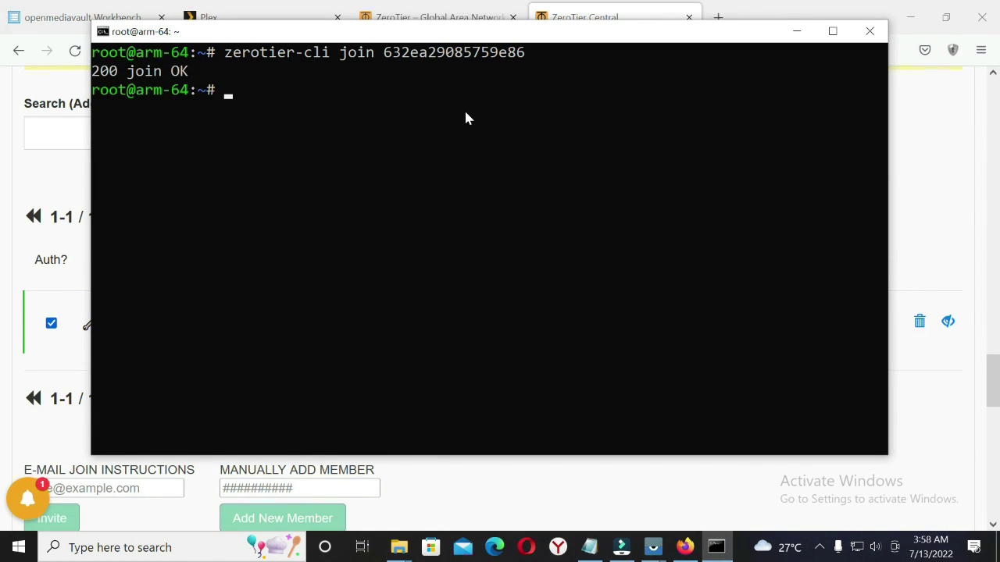
{"action": "right_click", "coordinate": [464, 109]}
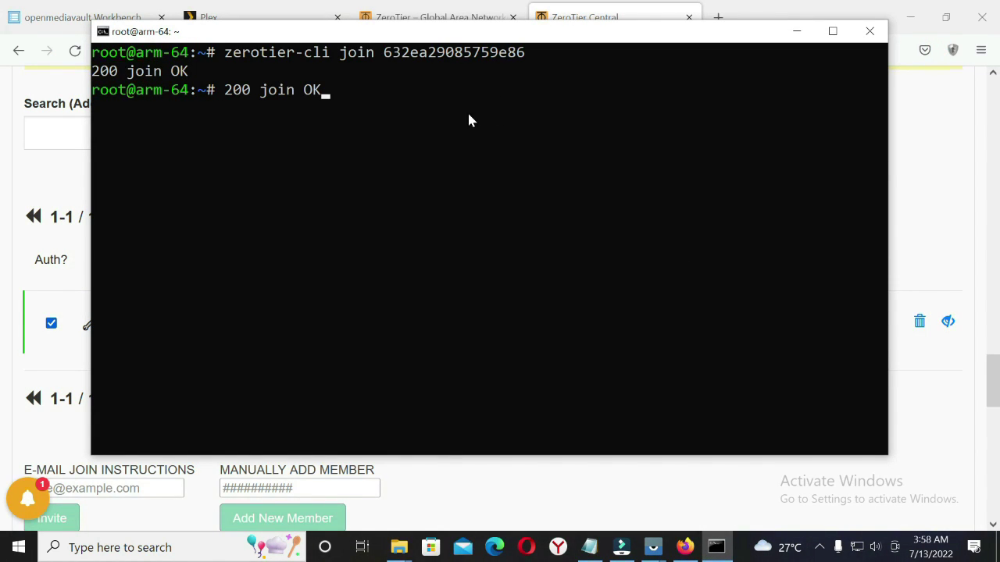
{"action": "key", "text": "BackSpace"}
{"action": "key", "text": "BackSpace"}
{"action": "key", "text": "BackSpace"}
{"action": "key", "text": "BackSpace"}
{"action": "key", "text": "BackSpace"}
{"action": "key", "text": "BackSpace"}
{"action": "key", "text": "BackSpace"}
{"action": "key", "text": "BackSpace"}
{"action": "key", "text": "BackSpace"}
{"action": "key", "text": "BackSpace"}
{"action": "key", "text": "BackSpace"}
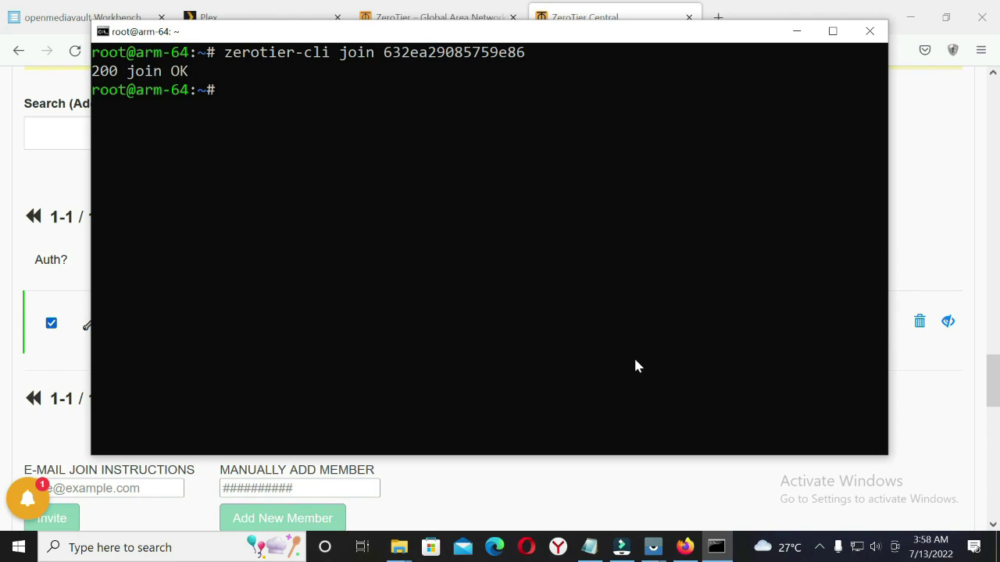
Run systemctl enable zerotier-one.service in the NAS SSH terminal and check the member list
{"action": "left_click", "coordinate": [590, 547]}
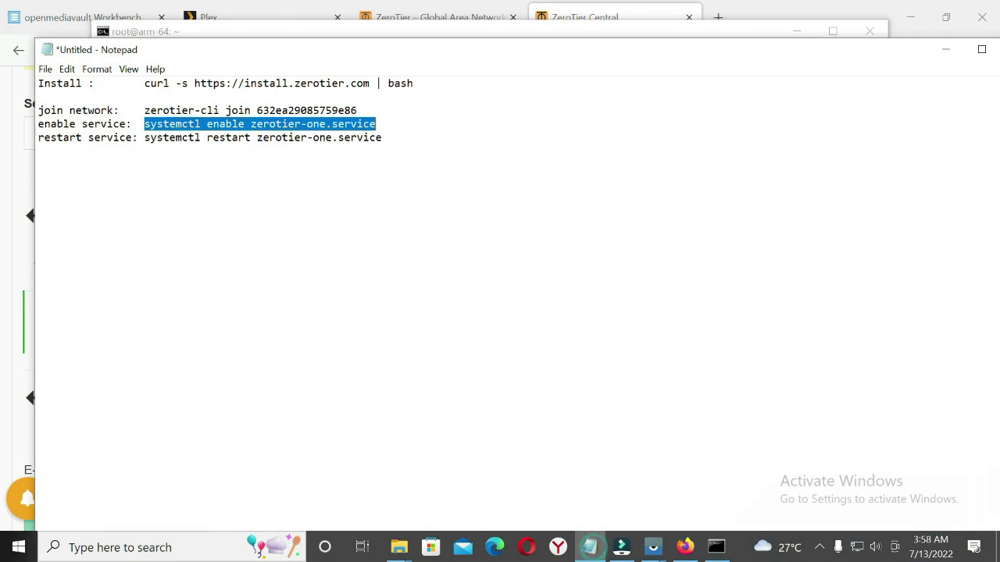
{"action": "left_click", "coordinate": [363, 148]}
{"action": "left_click_drag", "start_coordinate": [245, 125], "coordinate": [369, 125]}
{"action": "left_click", "coordinate": [944, 48]}
{"action": "right_click", "coordinate": [515, 153]}
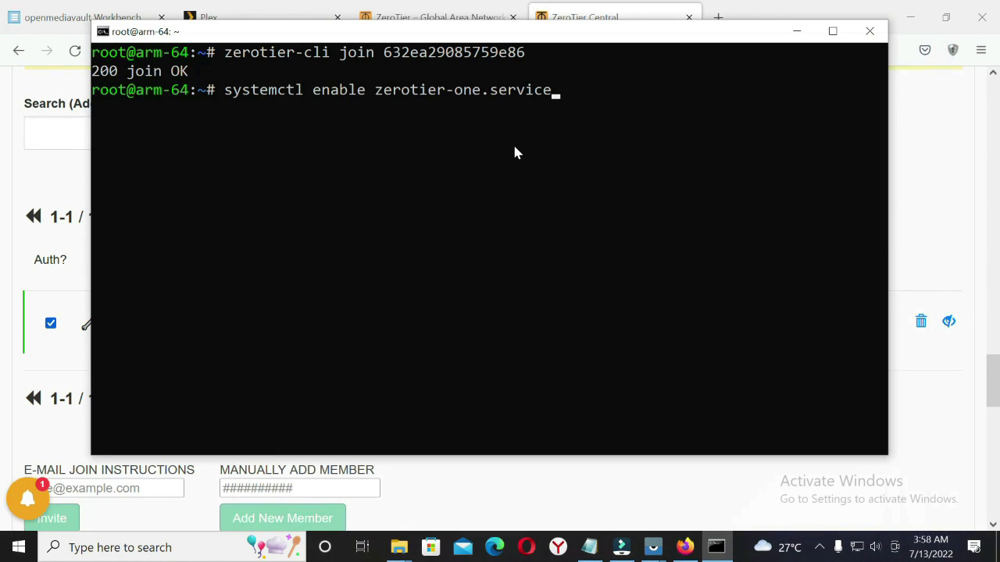
{"action": "key", "text": "Return"}
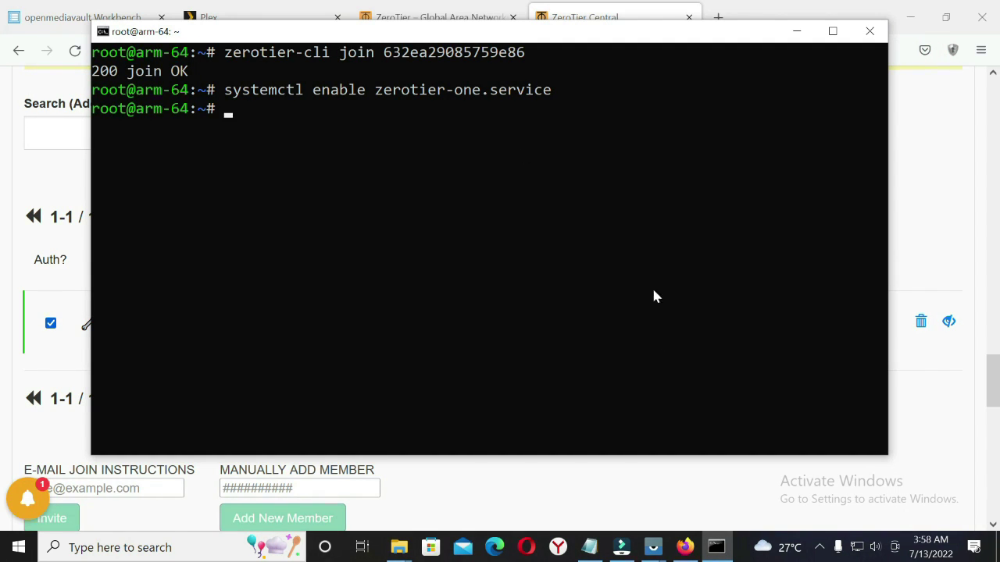
{"action": "left_click", "coordinate": [717, 549]}
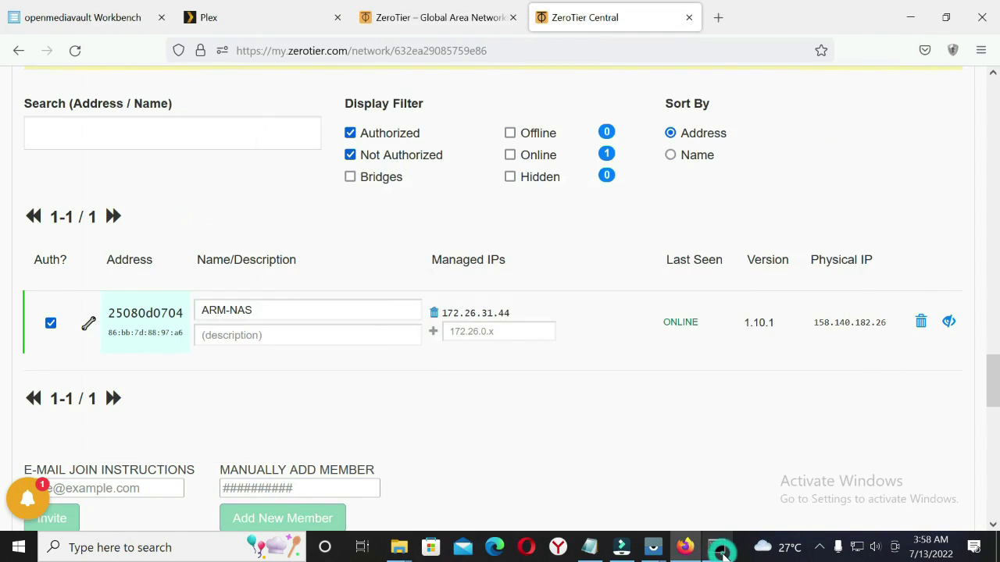
{"action": "left_click", "coordinate": [720, 550]}
{"action": "left_click", "coordinate": [590, 547]}
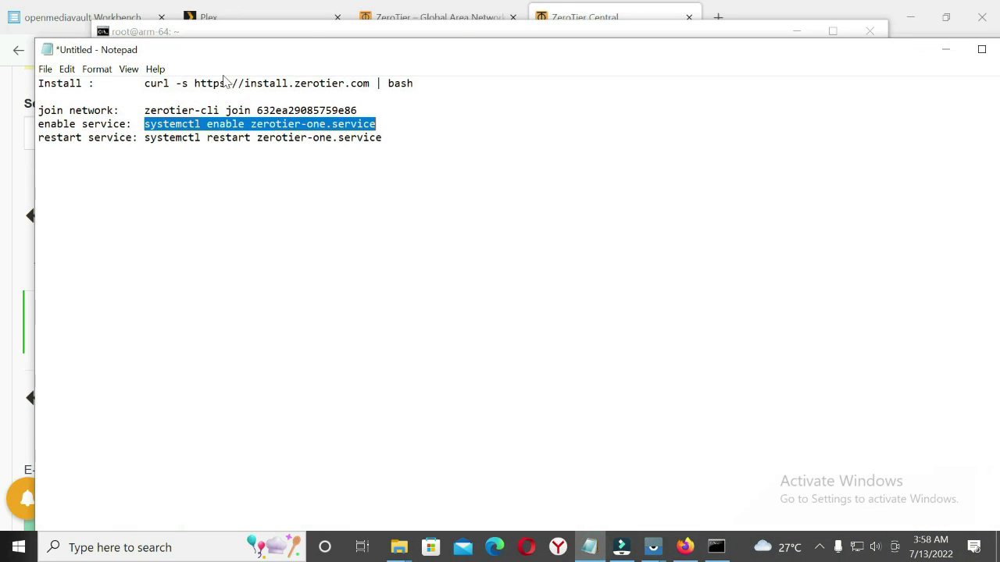
Run systemctl restart zerotier-one.service on the NAS, then return to ZeroTier Central
{"action": "left_click", "coordinate": [174, 123]}
{"action": "left_click_drag", "start_coordinate": [144, 138], "coordinate": [382, 138]}
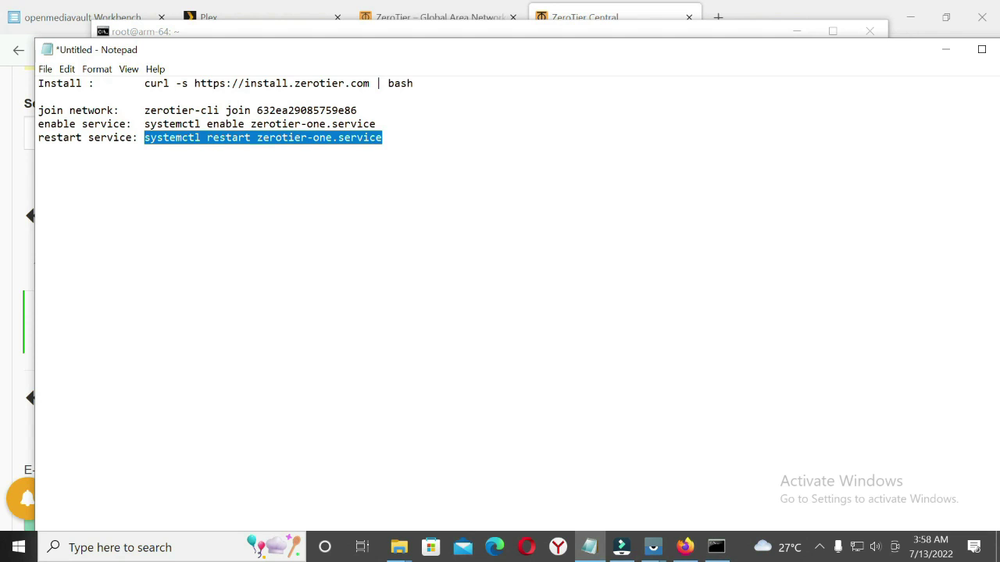
{"action": "left_click", "coordinate": [716, 546]}
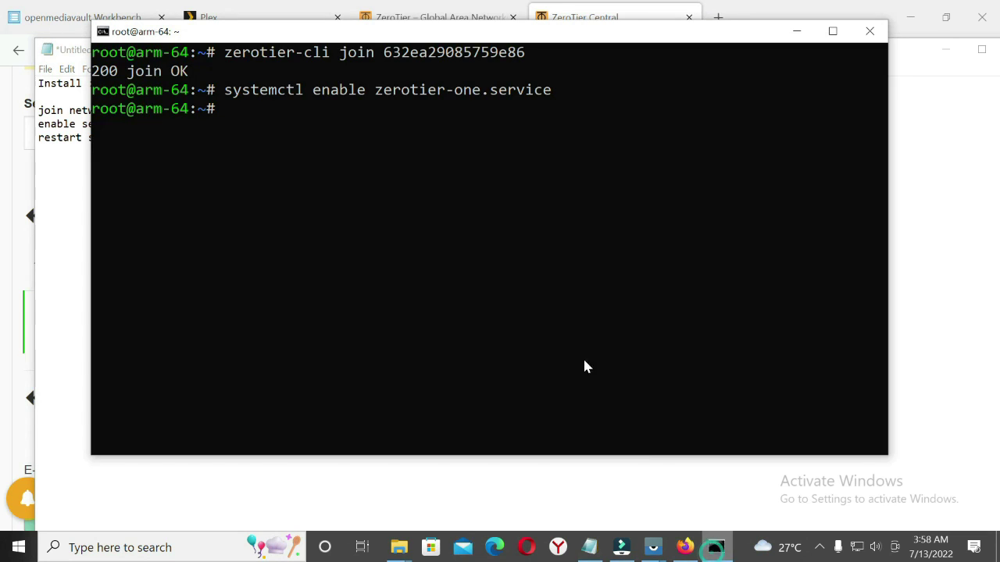
{"action": "right_click", "coordinate": [512, 224]}
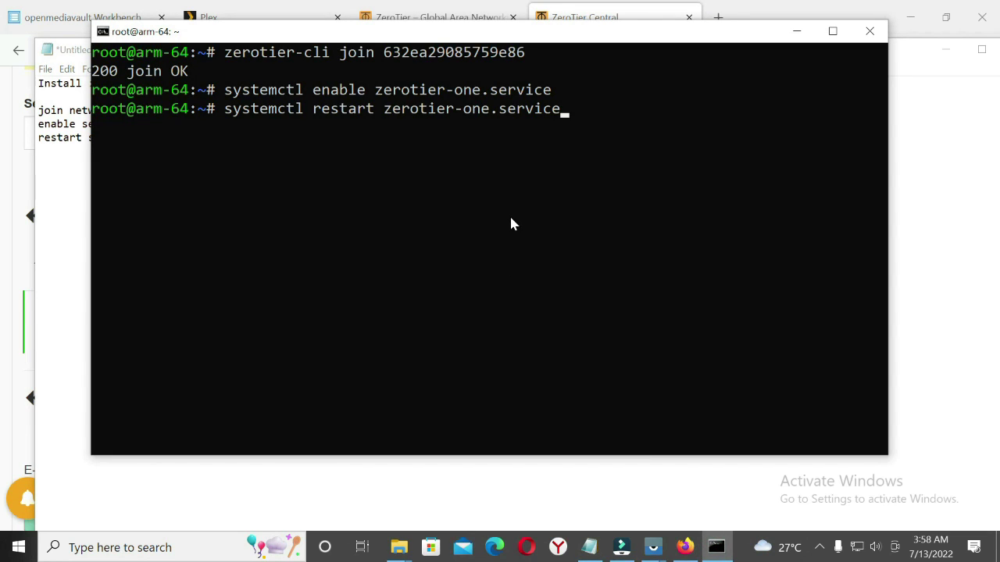
{"action": "key", "text": "Return"}
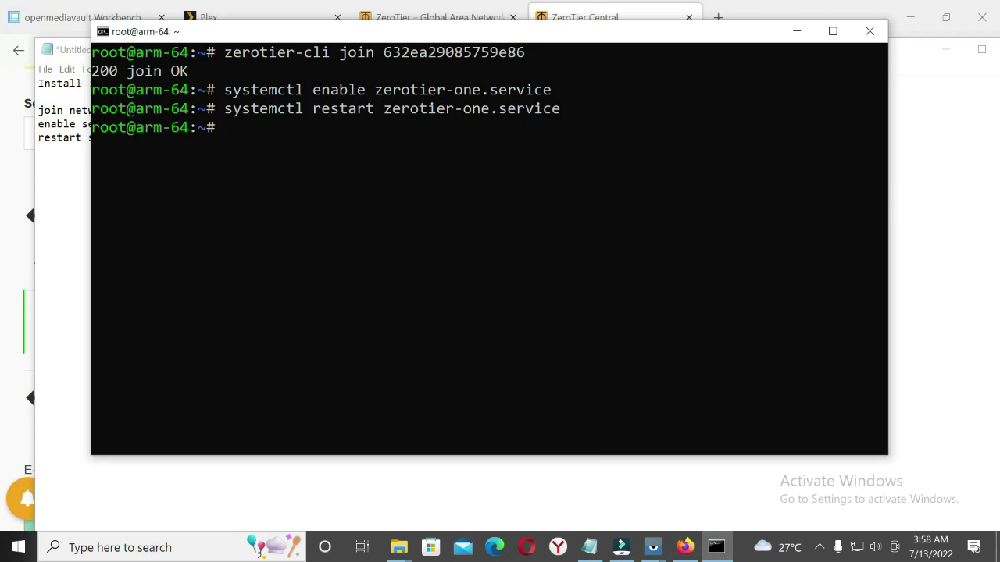
{"action": "left_click", "coordinate": [684, 547]}
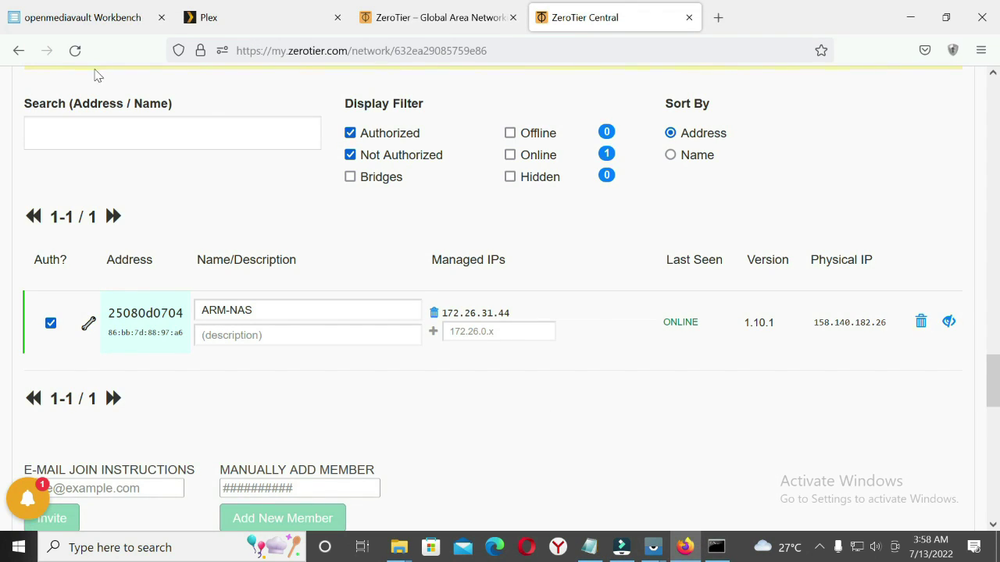
{"action": "left_click", "coordinate": [75, 50]}
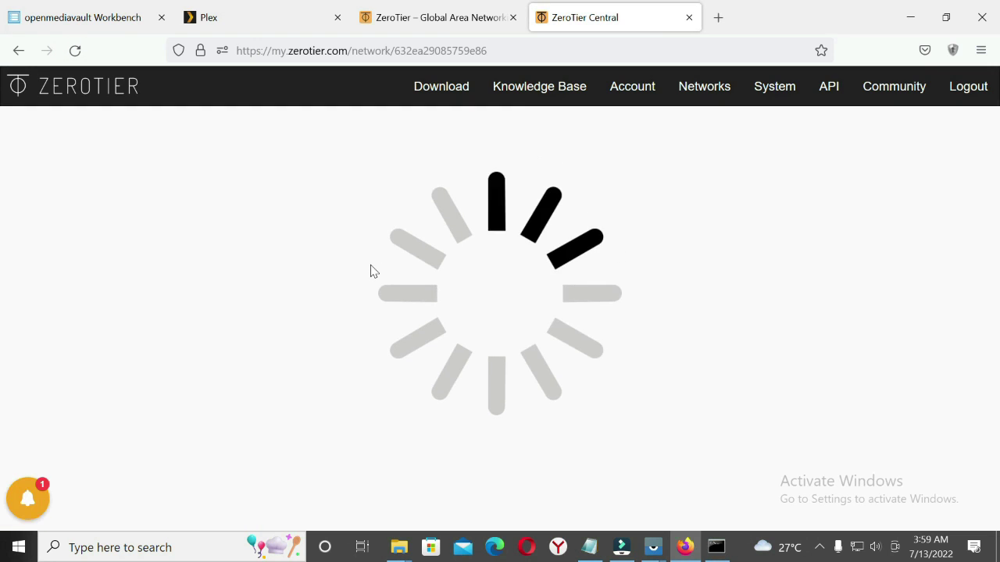
{"action": "scroll", "coordinate": [764, 362], "scroll_direction": "down", "scroll_amount": 15}
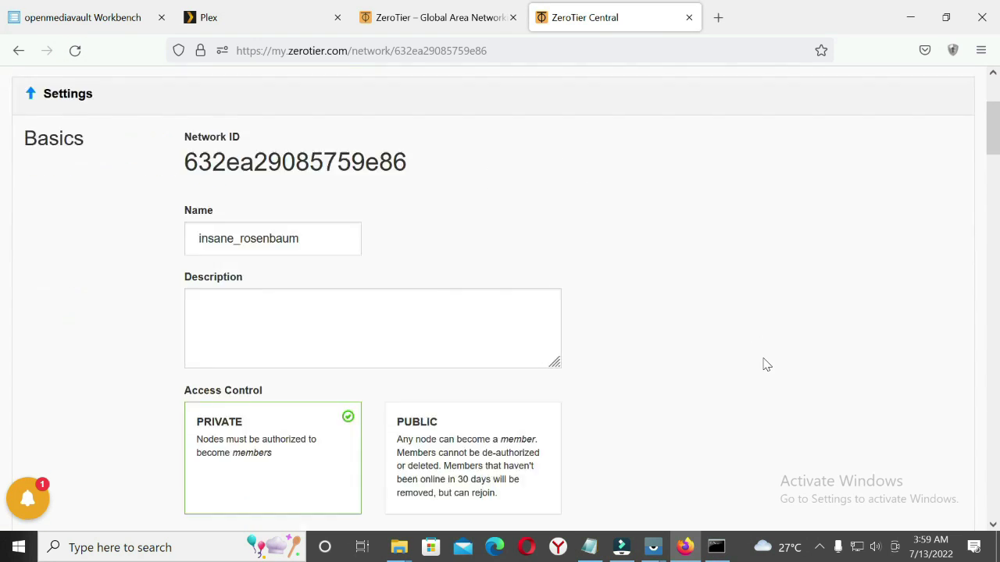
{"action": "scroll", "coordinate": [764, 362], "scroll_direction": "down", "scroll_amount": 10}
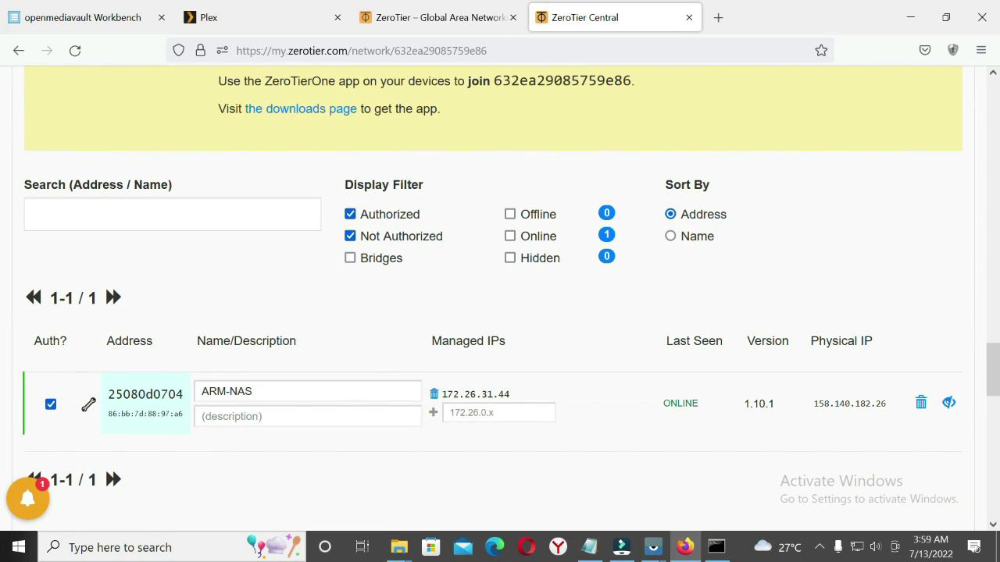
{"action": "left_click_drag", "start_coordinate": [812, 404], "coordinate": [881, 404]}
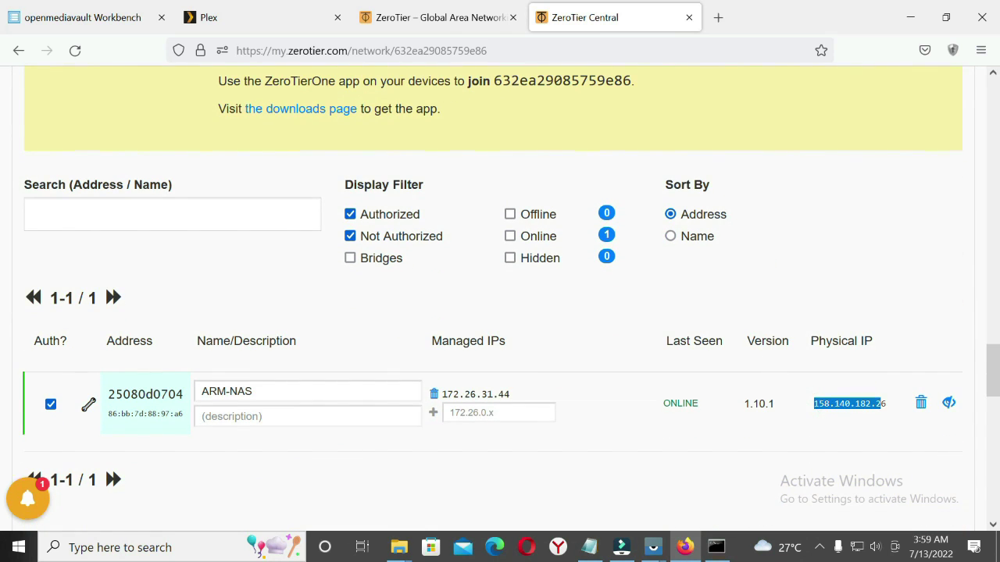
{"action": "left_click", "coordinate": [839, 406]}
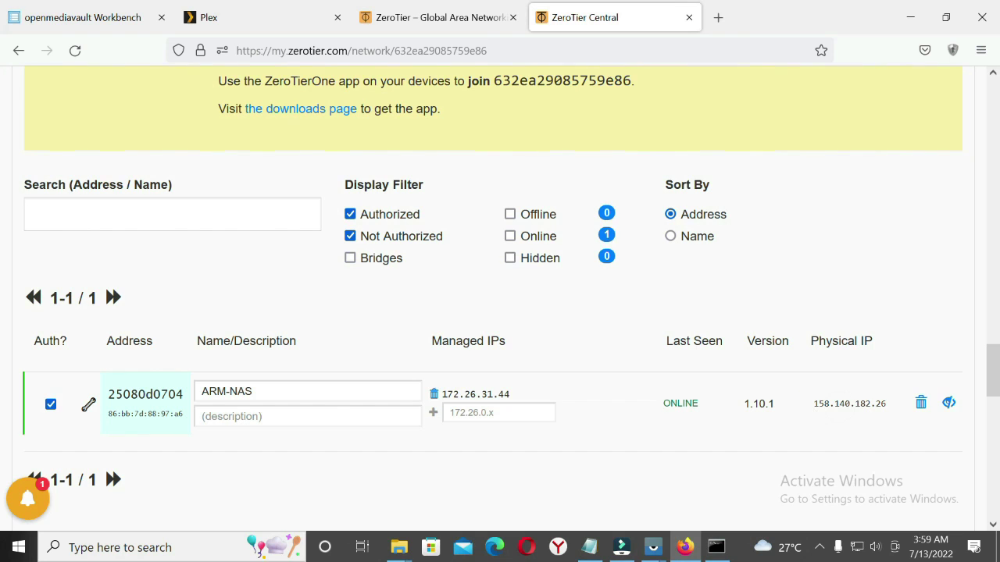
{"action": "left_click", "coordinate": [817, 404]}
{"action": "left_click_drag", "start_coordinate": [817, 404], "coordinate": [895, 409]}
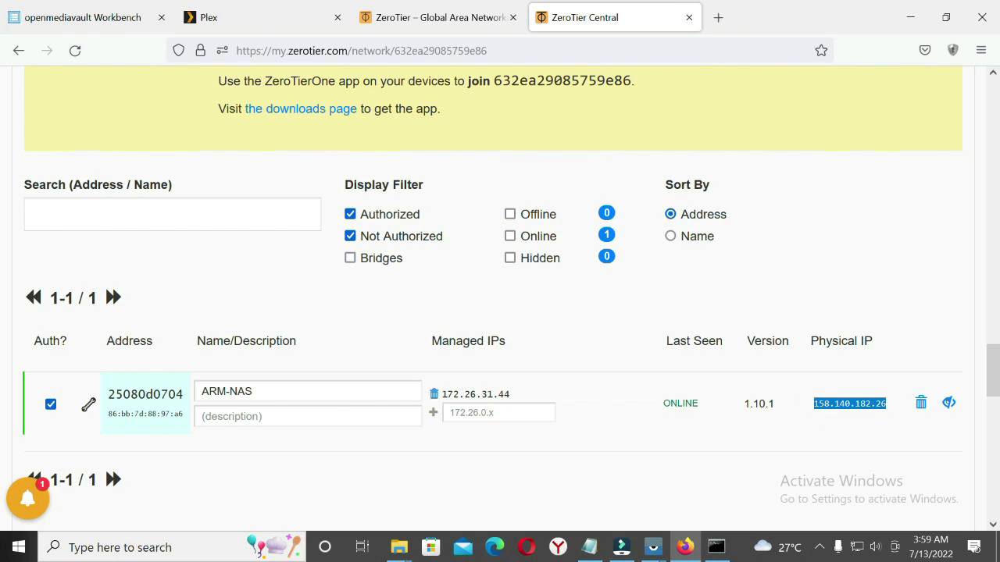
{"action": "right_click", "coordinate": [823, 401]}
{"action": "left_click", "coordinate": [877, 237]}
{"action": "left_click", "coordinate": [589, 547]}
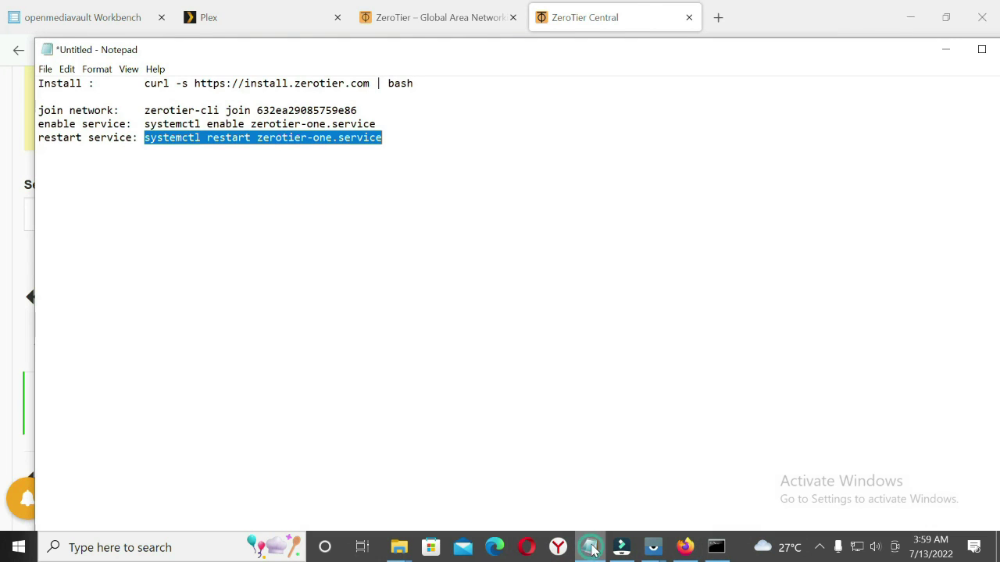
Deselect the restart command line in the Notepad command notes
{"action": "left_click", "coordinate": [414, 136]}
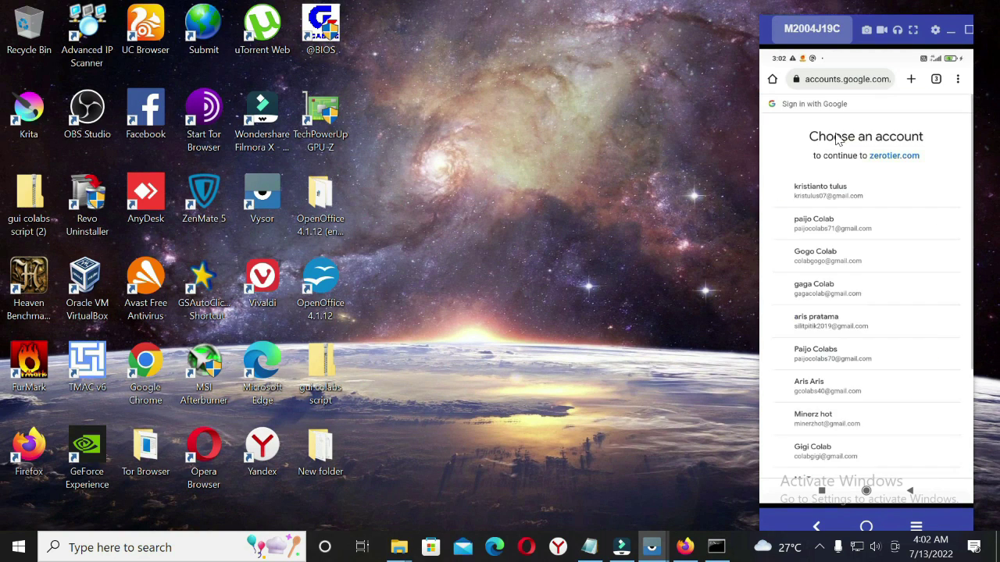
{"action": "scroll", "coordinate": [836, 138], "scroll_direction": "down", "scroll_amount": 3}
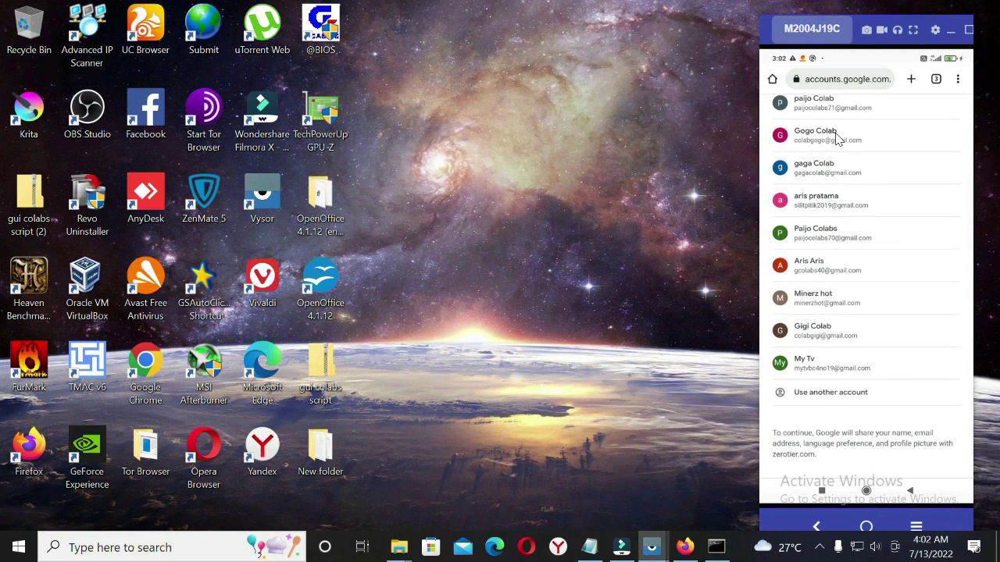
{"action": "scroll", "coordinate": [836, 138], "scroll_direction": "up", "scroll_amount": 3}
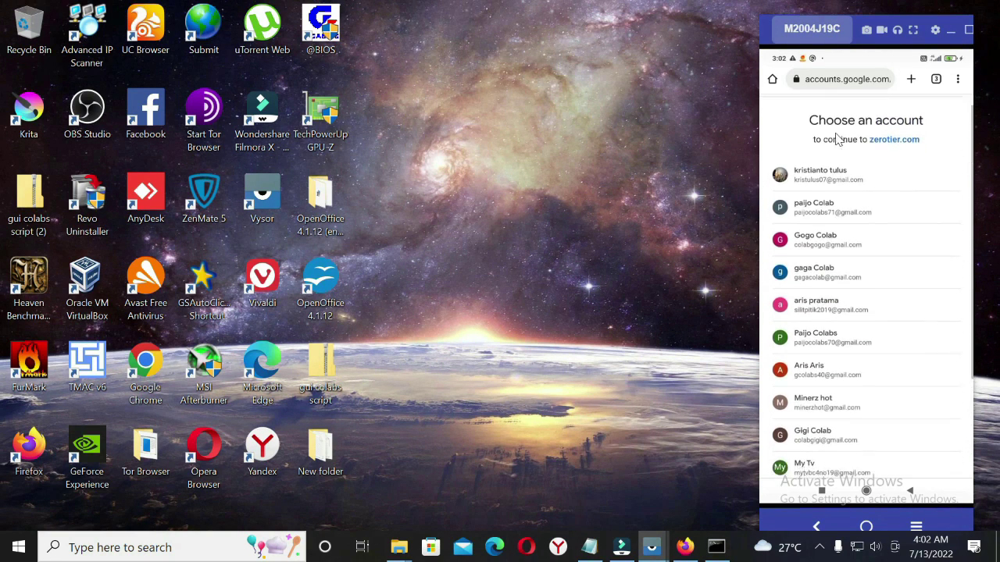
{"action": "scroll", "coordinate": [836, 138], "scroll_direction": "down", "scroll_amount": 3}
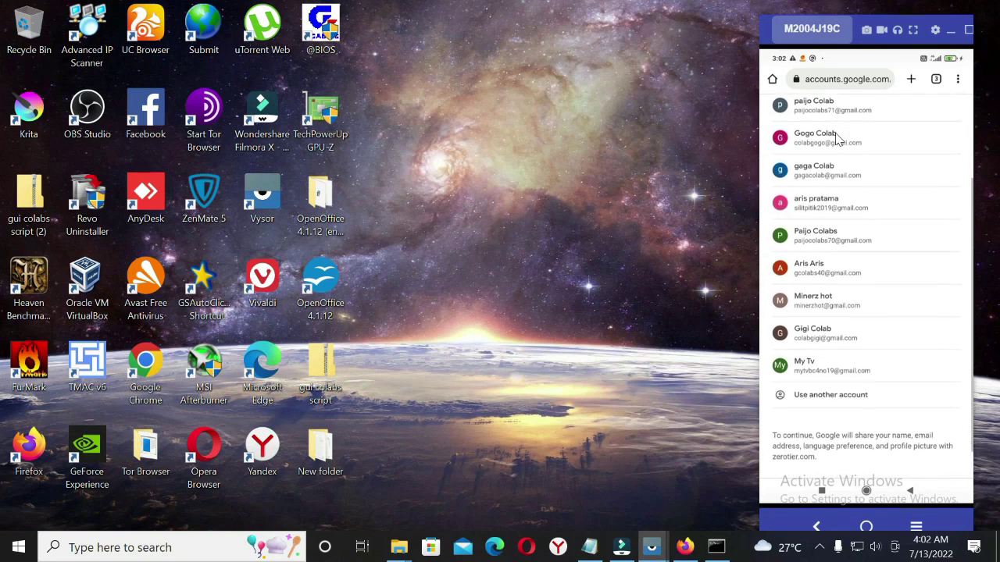
{"action": "scroll", "coordinate": [836, 138], "scroll_direction": "up", "scroll_amount": 2}
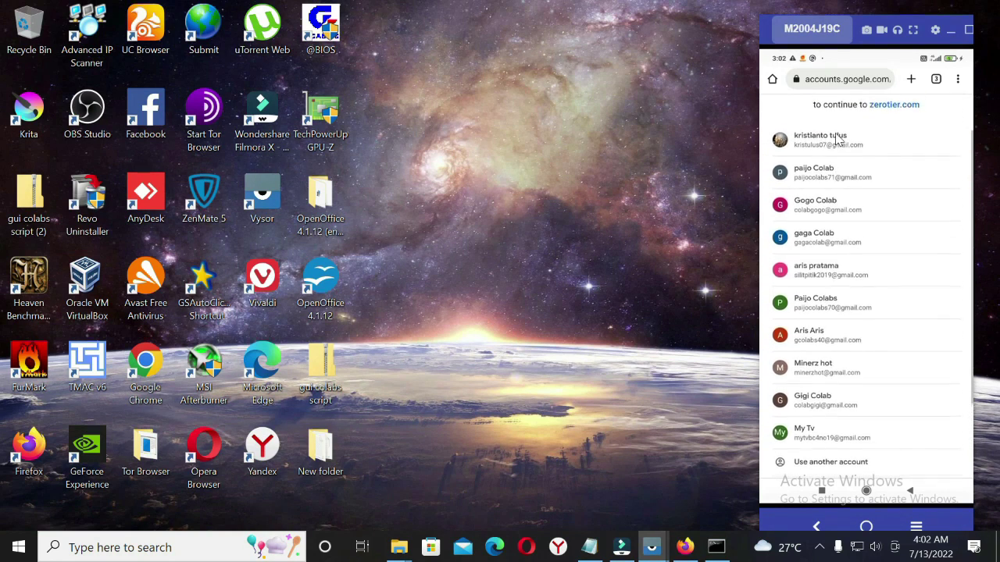
{"action": "scroll", "coordinate": [836, 138], "scroll_direction": "up", "scroll_amount": 1}
{"action": "scroll", "coordinate": [836, 139], "scroll_direction": "down", "scroll_amount": 2}
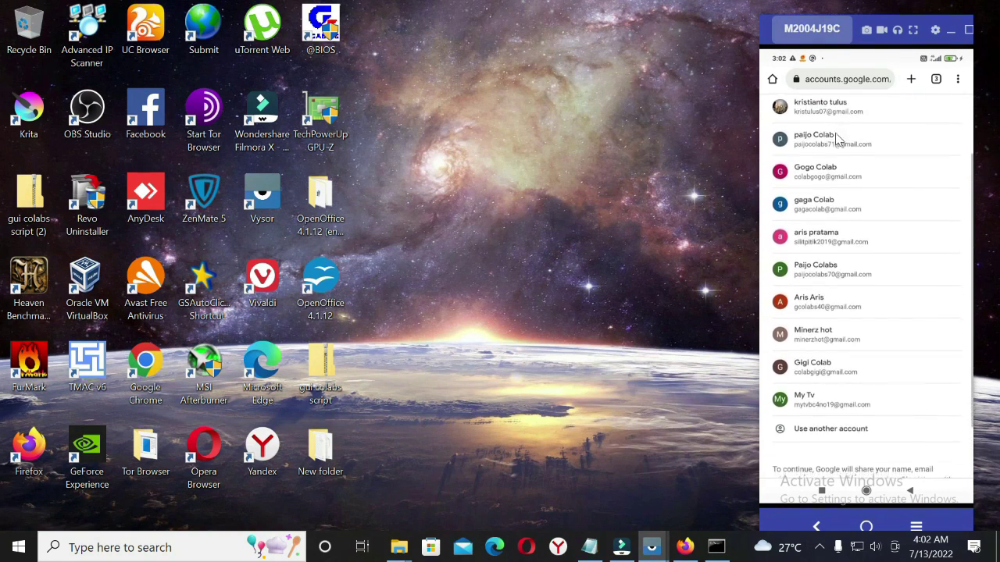
{"action": "right_click", "coordinate": [837, 138]}
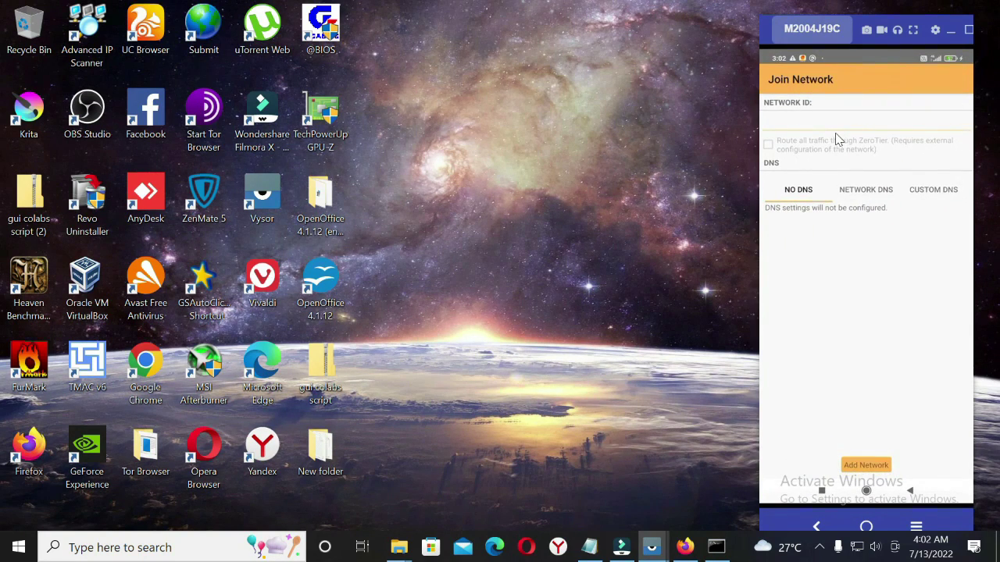
{"action": "left_click", "coordinate": [836, 138]}
{"action": "type", "text": "632ea29085759e86"}
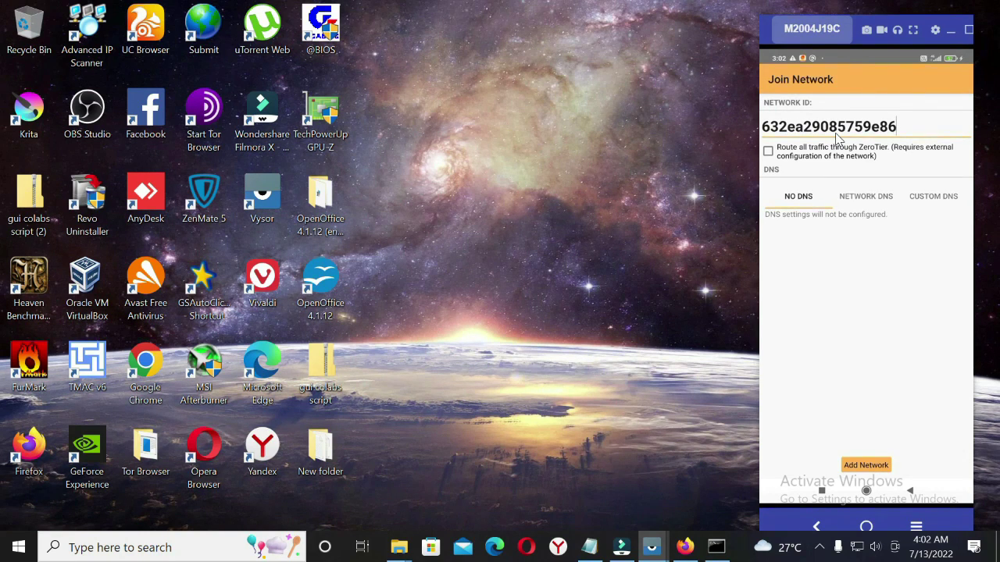
Add network 632ea29085759e86 in ZeroTier One and switch its toggle on
{"action": "left_click", "coordinate": [836, 137]}
{"action": "key", "text": "Return"}
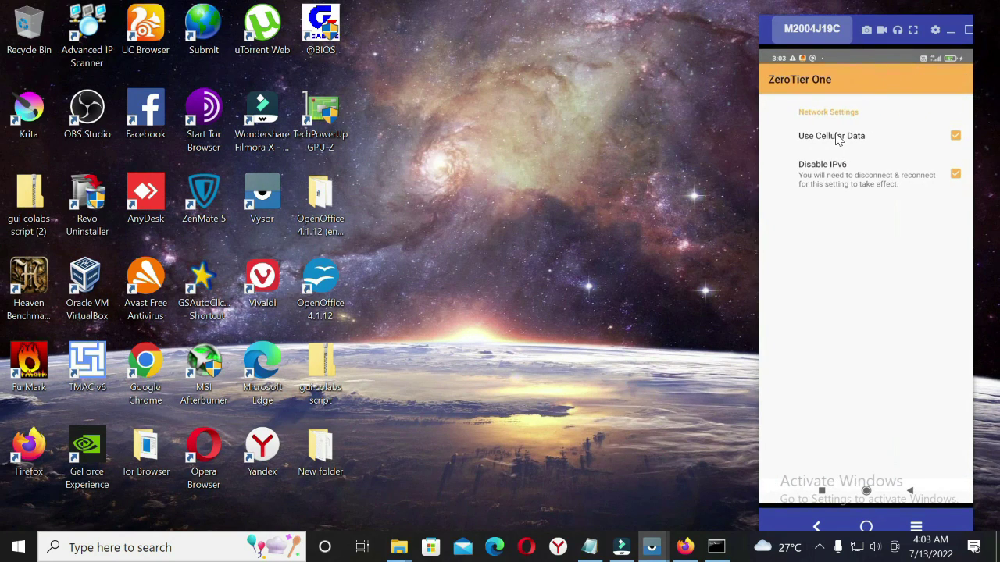
{"action": "right_click", "coordinate": [838, 139]}
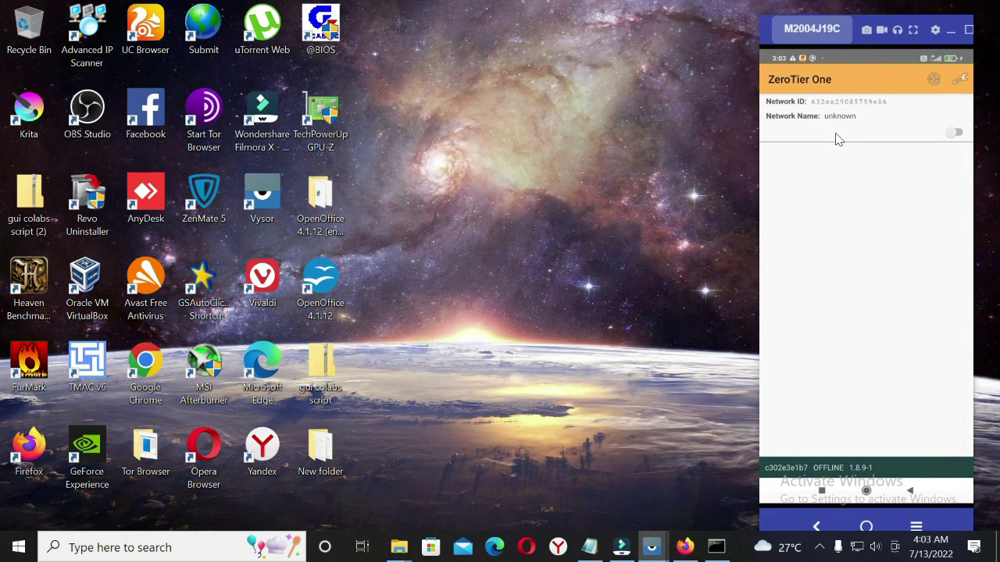
{"action": "left_click", "coordinate": [839, 138]}
{"action": "left_click", "coordinate": [685, 547]}
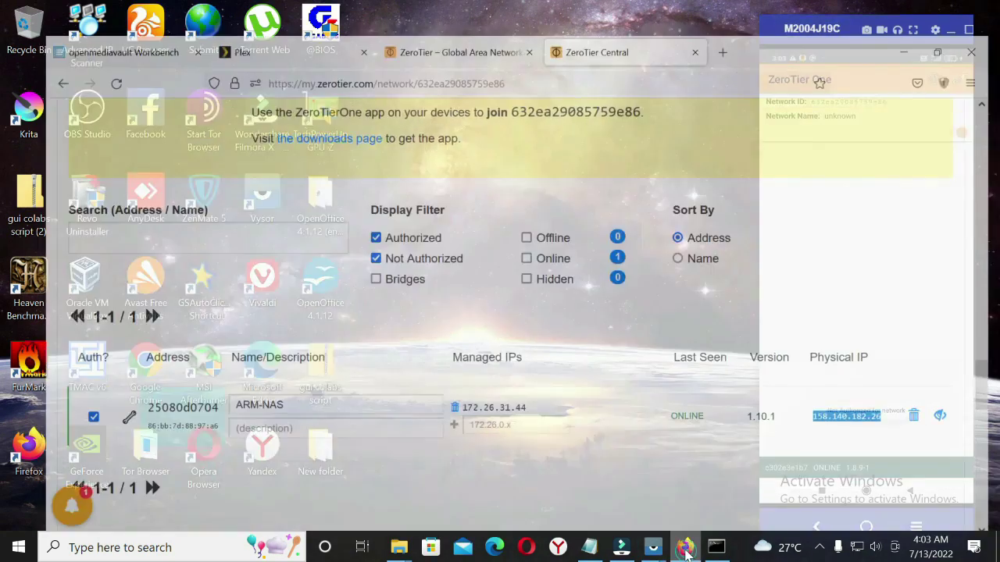
Reload the network page and authorize the phone's new entry in the Members list
{"action": "scroll", "coordinate": [410, 353], "scroll_direction": "down", "scroll_amount": 3}
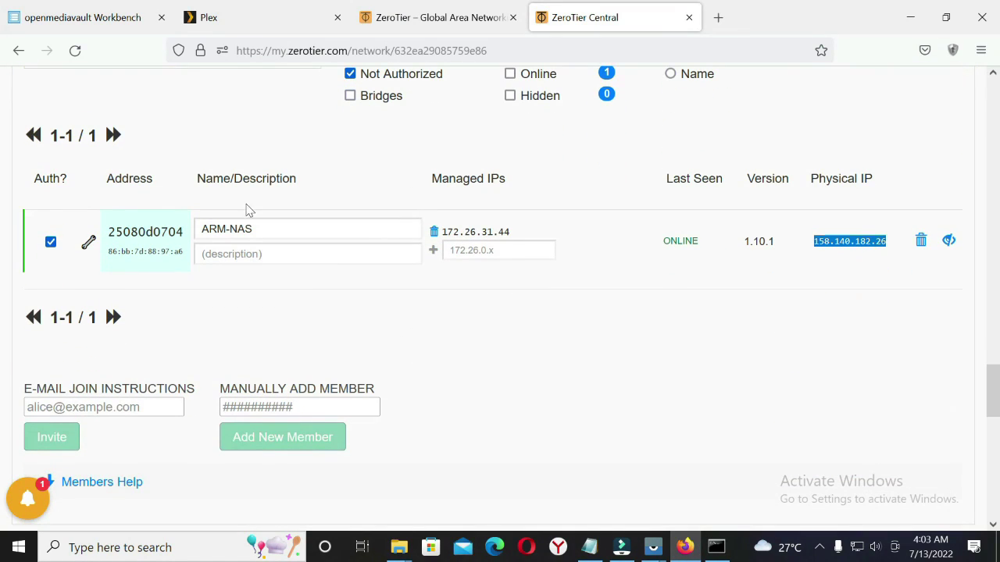
{"action": "left_click", "coordinate": [78, 51]}
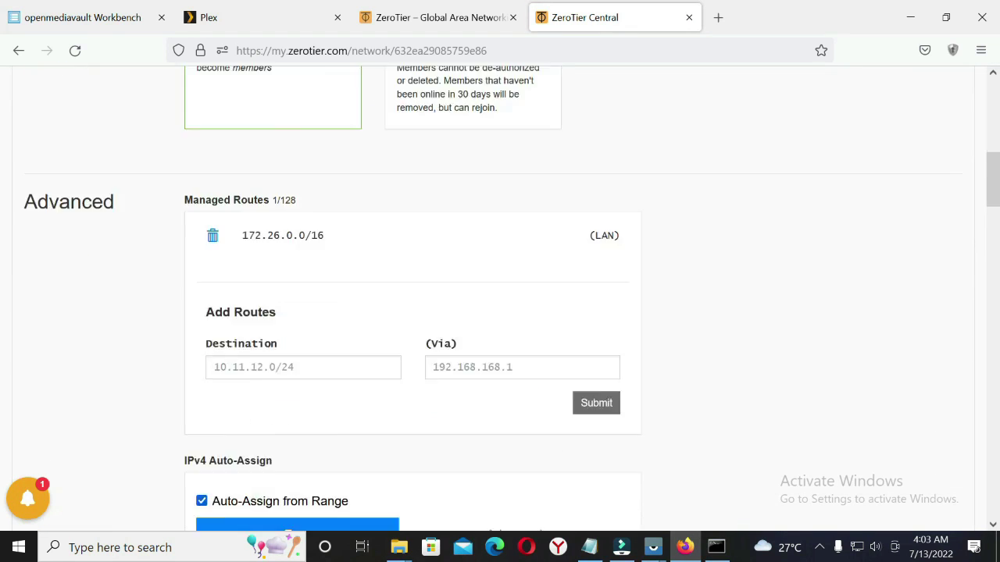
{"action": "scroll", "coordinate": [342, 230], "scroll_direction": "down", "scroll_amount": 12}
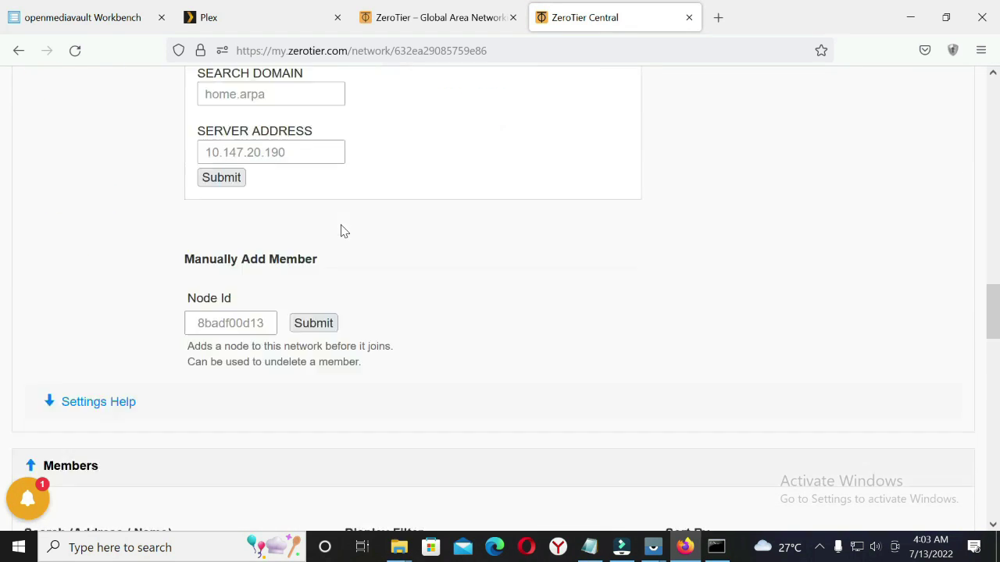
{"action": "scroll", "coordinate": [341, 229], "scroll_direction": "down", "scroll_amount": 6}
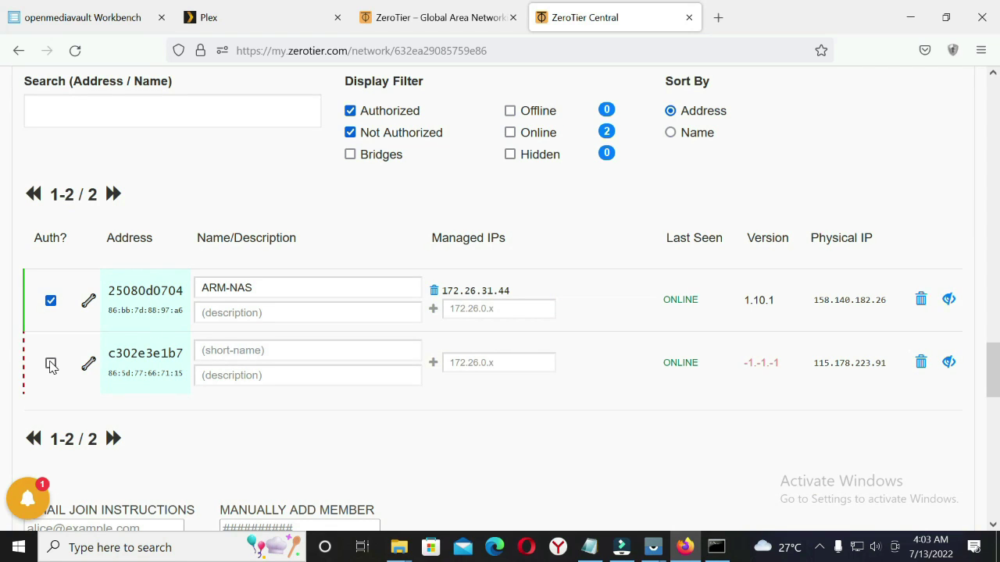
{"action": "left_click", "coordinate": [51, 365]}
Name the phone member 'android' and reload to confirm both members are online
{"action": "left_click", "coordinate": [224, 351]}
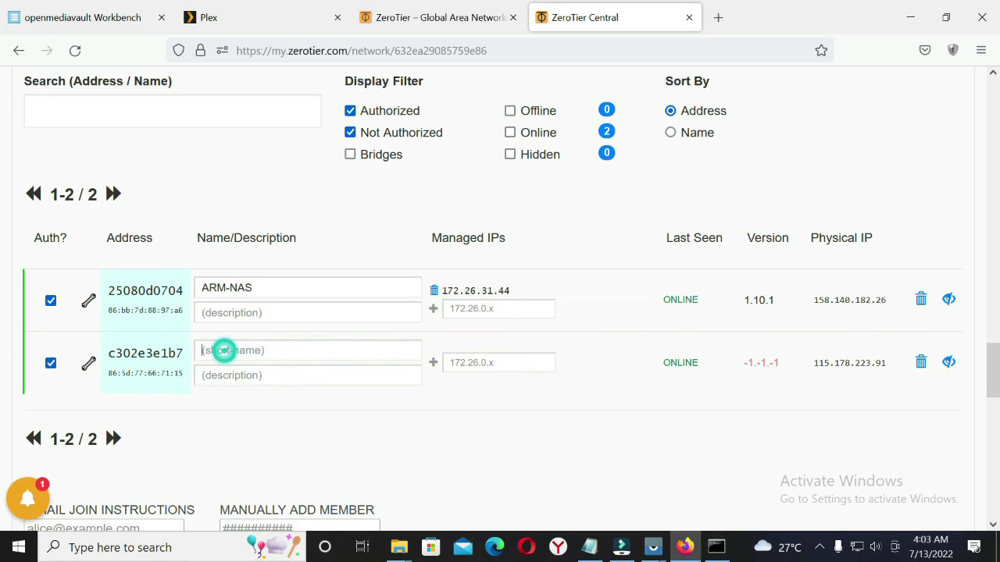
{"action": "type", "text": "android"}
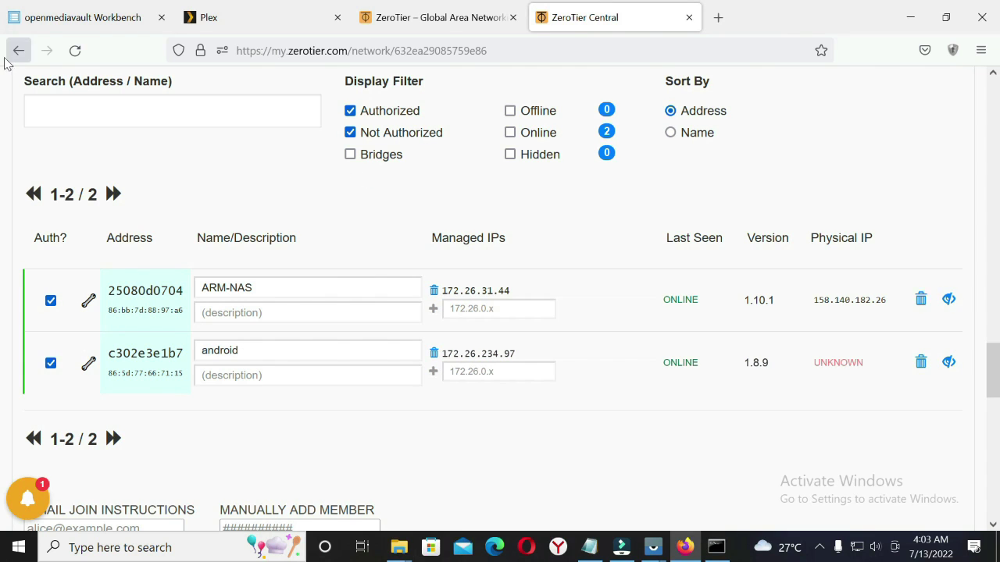
{"action": "left_click", "coordinate": [74, 52]}
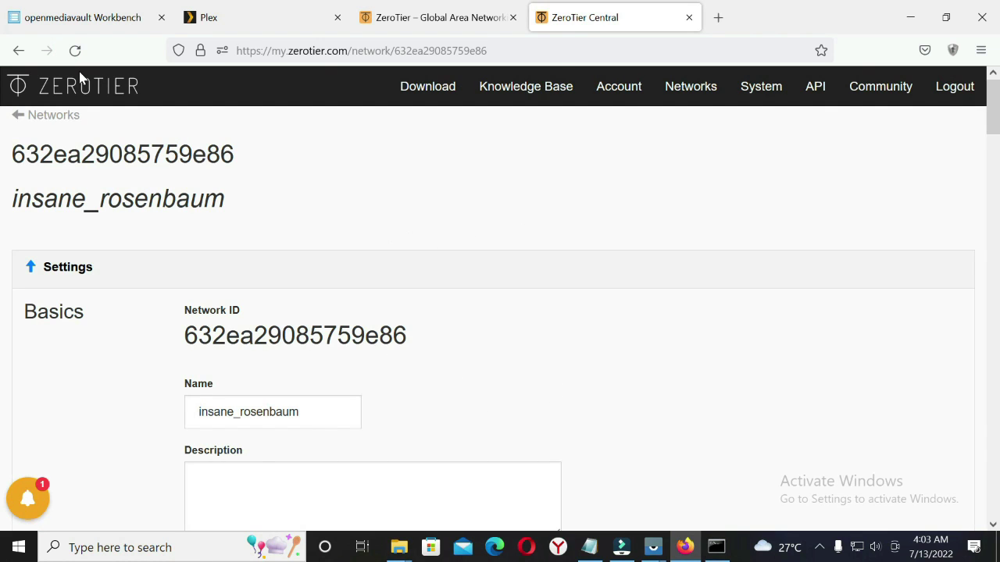
{"action": "scroll", "coordinate": [563, 284], "scroll_direction": "down", "scroll_amount": 9}
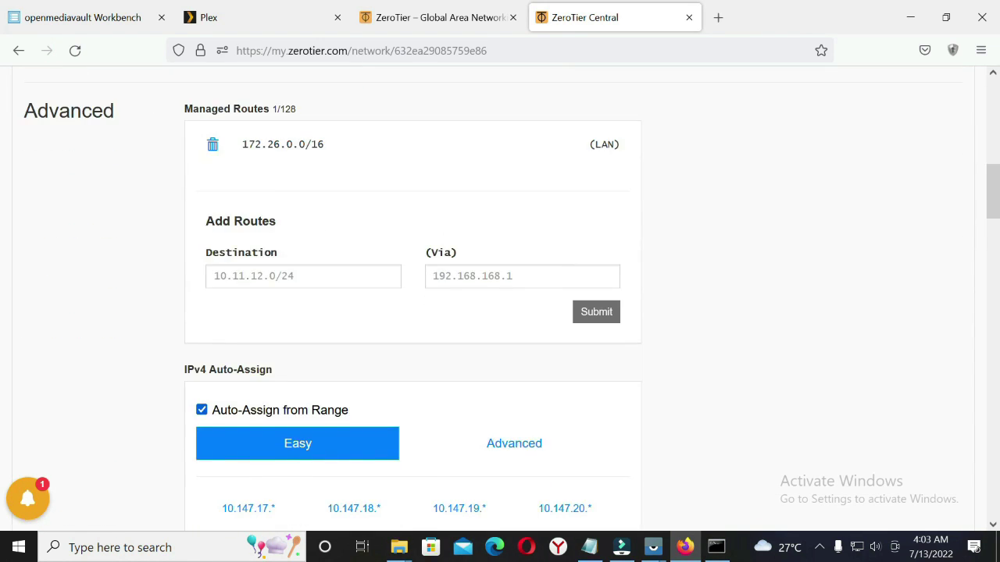
{"action": "scroll", "coordinate": [561, 282], "scroll_direction": "down", "scroll_amount": 15}
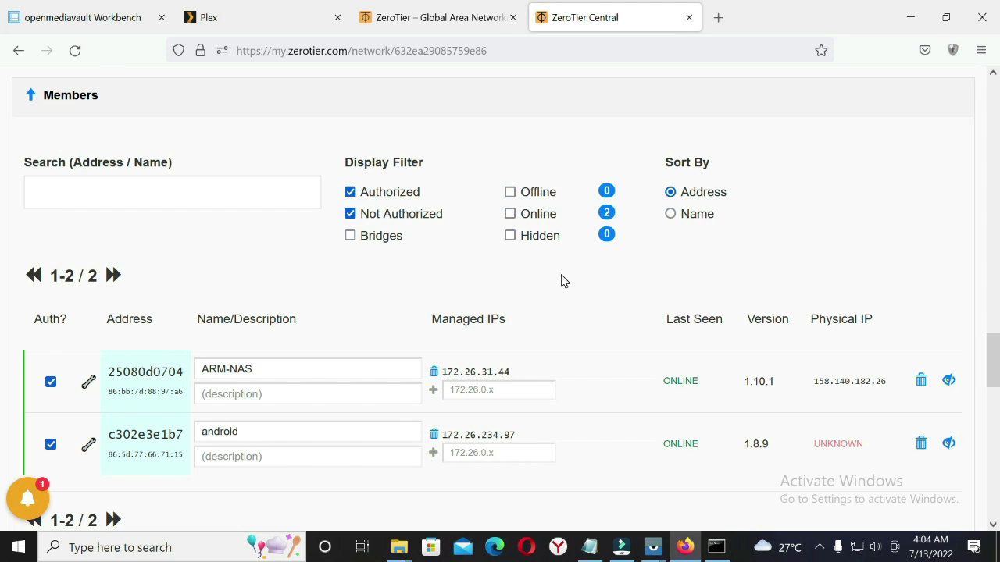
{"action": "left_click", "coordinate": [910, 16]}
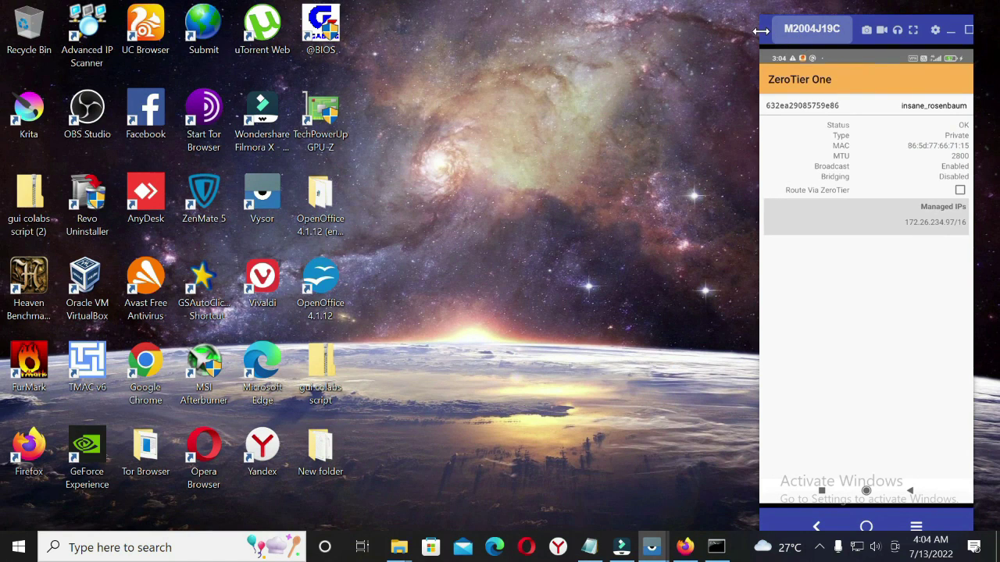
Check the phone's joined network in ZeroTier One, then reload the ZeroTier Central Members list
{"action": "left_click_drag", "start_coordinate": [768, 35], "coordinate": [651, 54]}
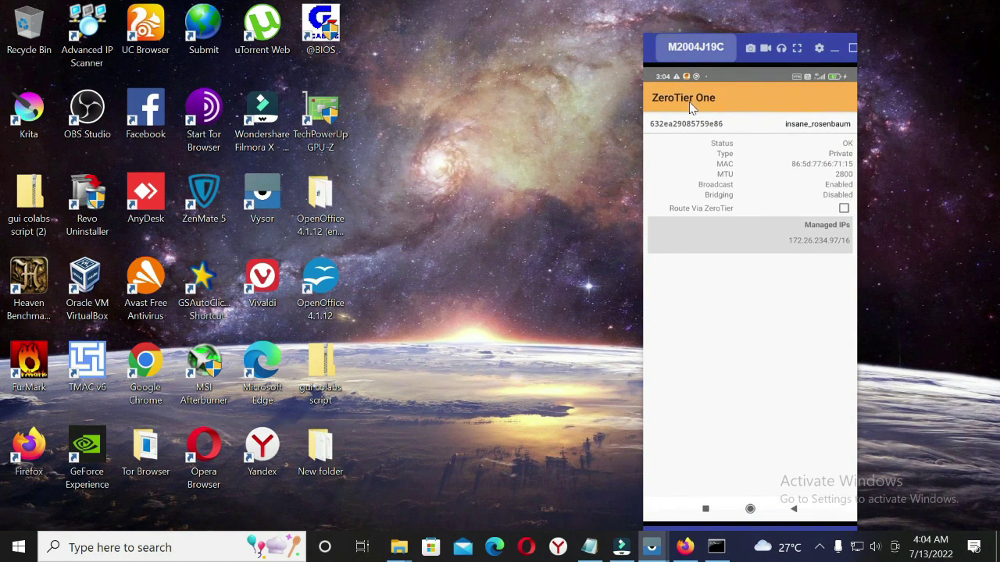
{"action": "right_click", "coordinate": [781, 123]}
{"action": "key", "text": "alt+Tab"}
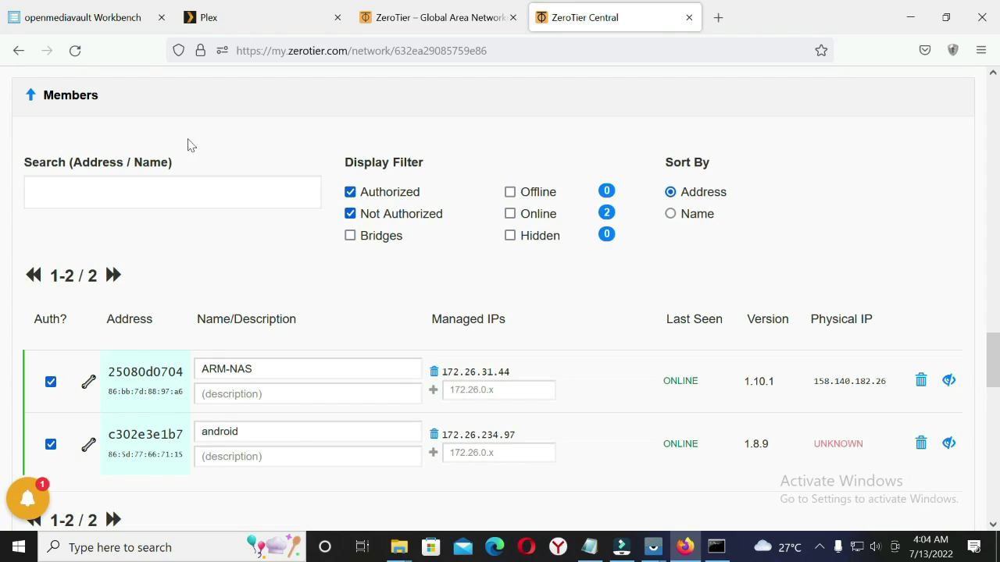
{"action": "left_click", "coordinate": [85, 55]}
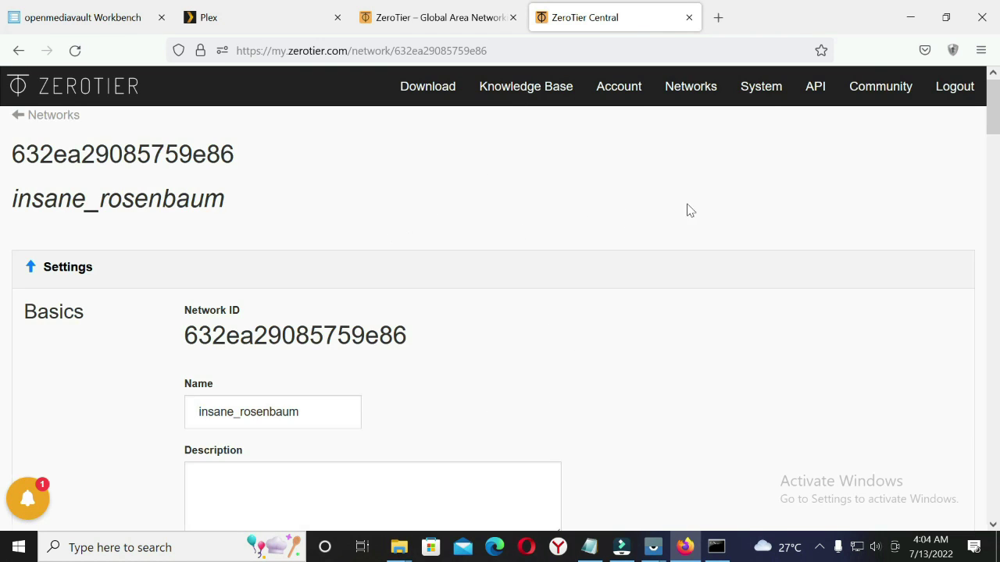
{"action": "scroll", "coordinate": [690, 210], "scroll_direction": "down", "scroll_amount": 20}
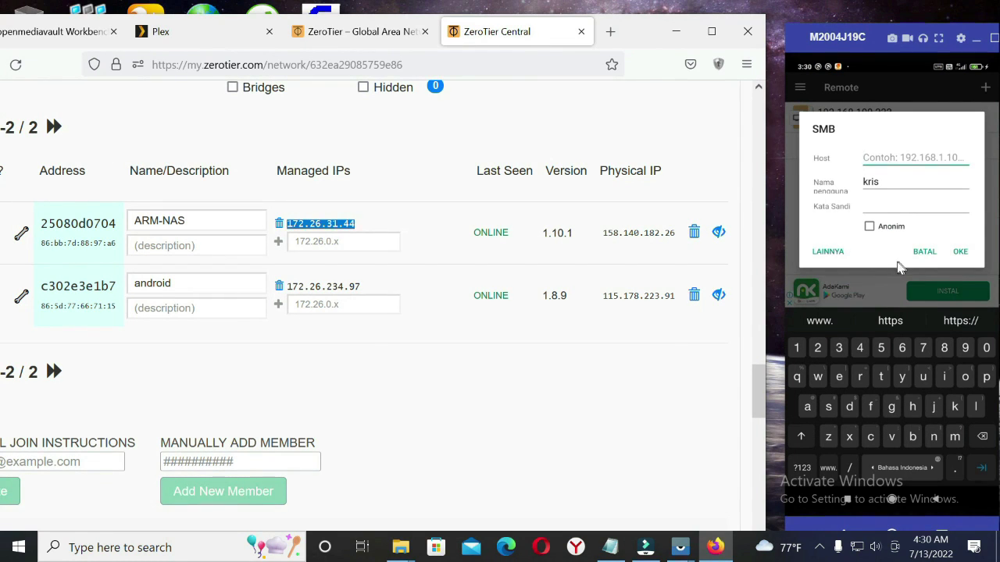
Discard the old SMB details, start a new SMB remote and enter host 172.26.31.44
{"action": "left_click", "coordinate": [921, 253]}
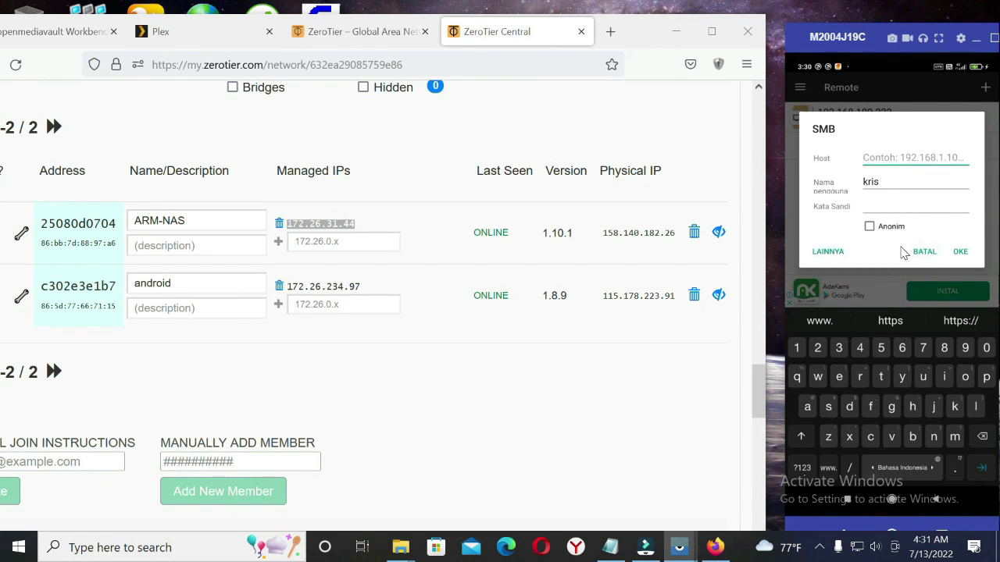
{"action": "left_click", "coordinate": [904, 253]}
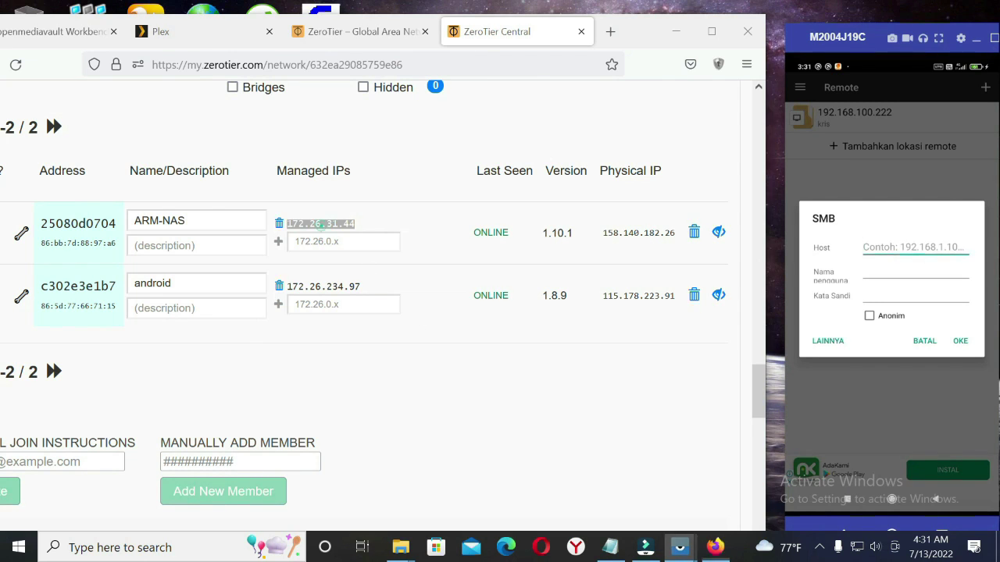
{"action": "left_click", "coordinate": [319, 224]}
{"action": "triple_click", "coordinate": [320, 223]}
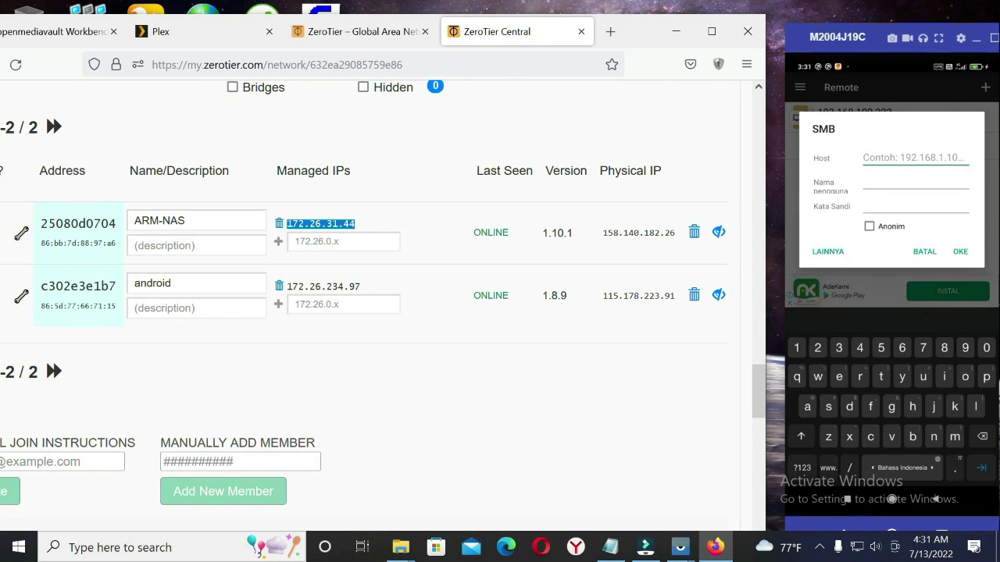
{"action": "type", "text": "172"}
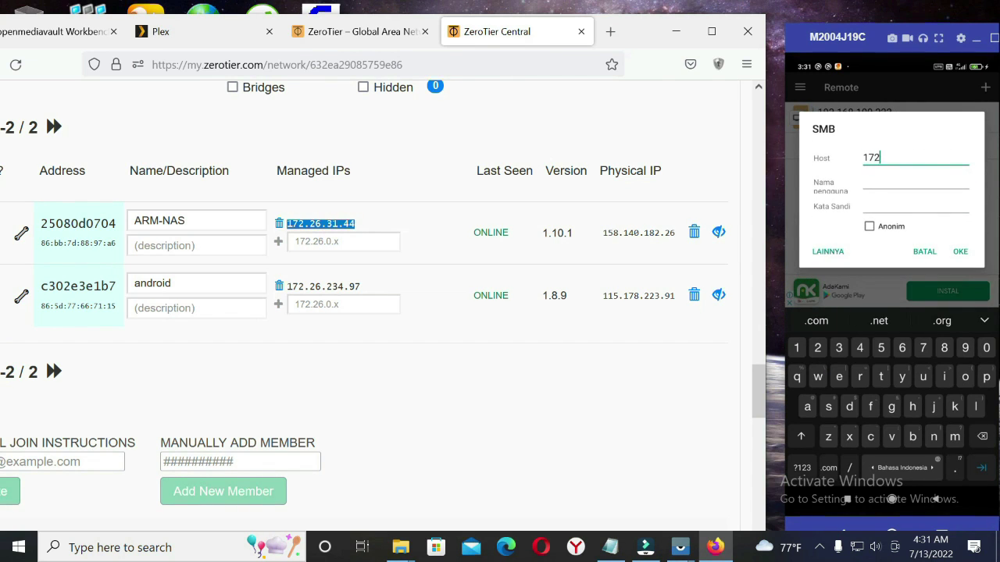
{"action": "type", "text": ".26.31.44"}
Enter the NAS account username and saved password, then connect to the share
{"action": "left_click", "coordinate": [914, 182]}
{"action": "type", "text": "kr"}
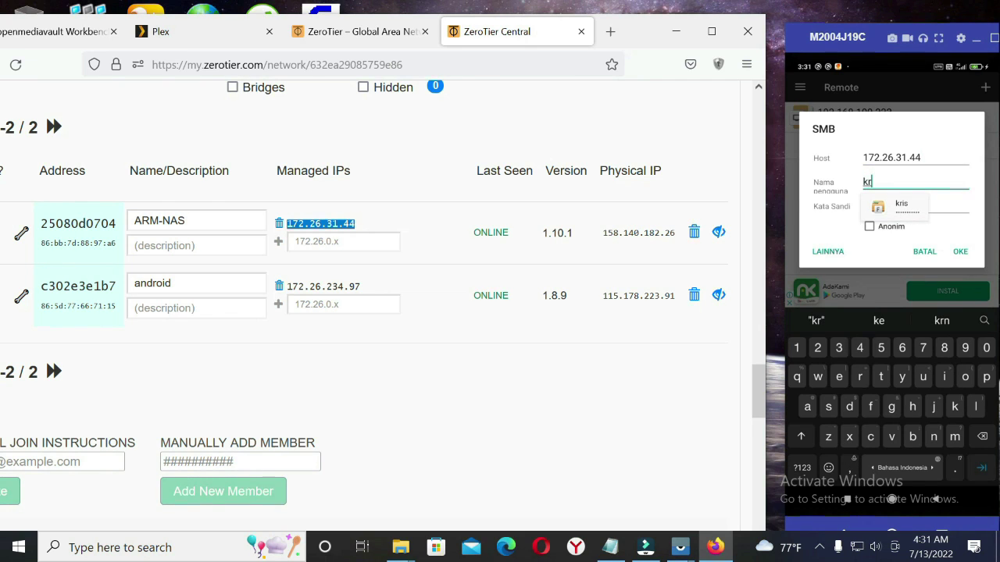
{"action": "type", "text": "is"}
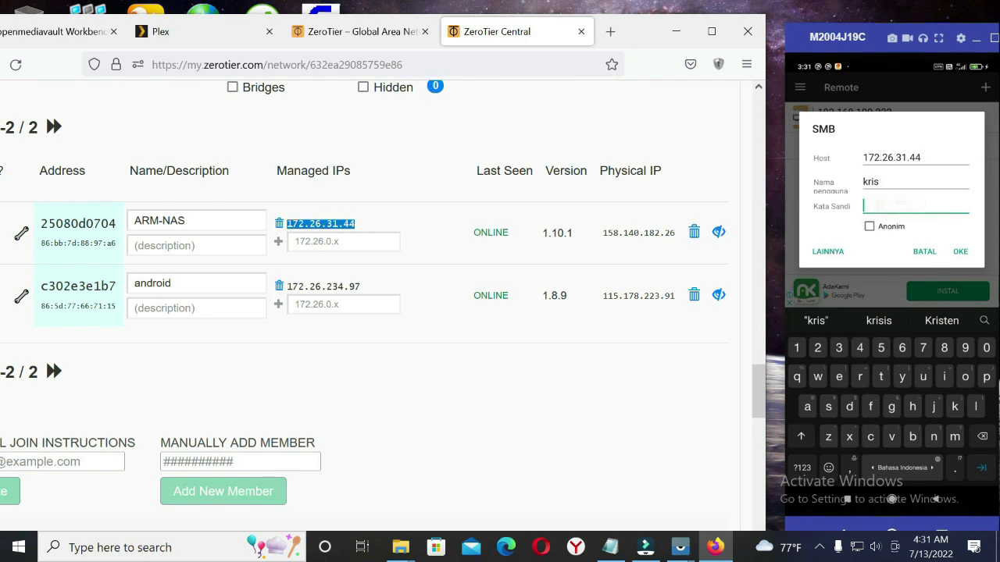
{"action": "key", "text": "Tab"}
{"action": "left_click", "coordinate": [901, 230]}
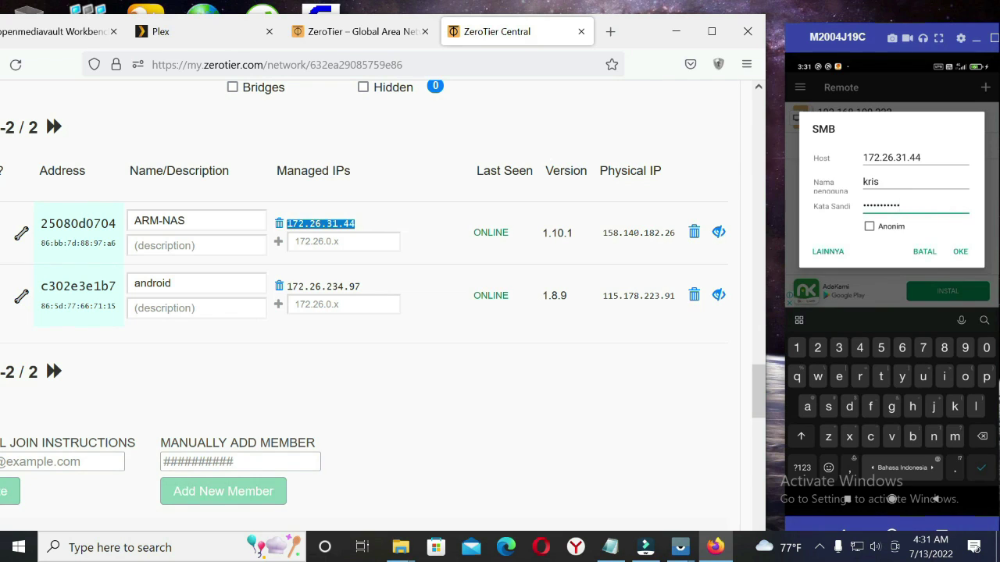
{"action": "key", "text": "Return"}
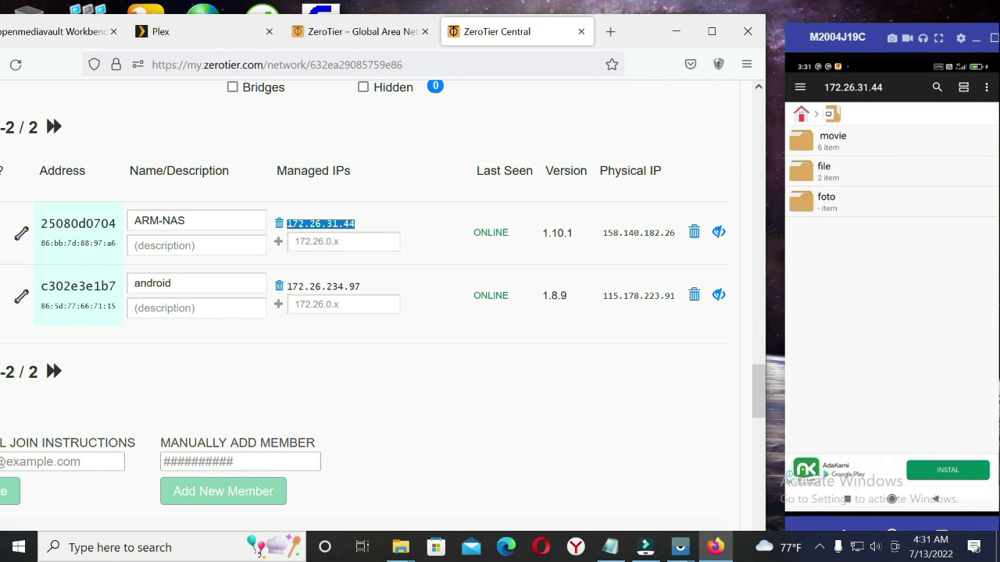
Open the movie folder and play Doctor Strange in the Multiverse of Madness.mp4
{"action": "left_click", "coordinate": [832, 139]}
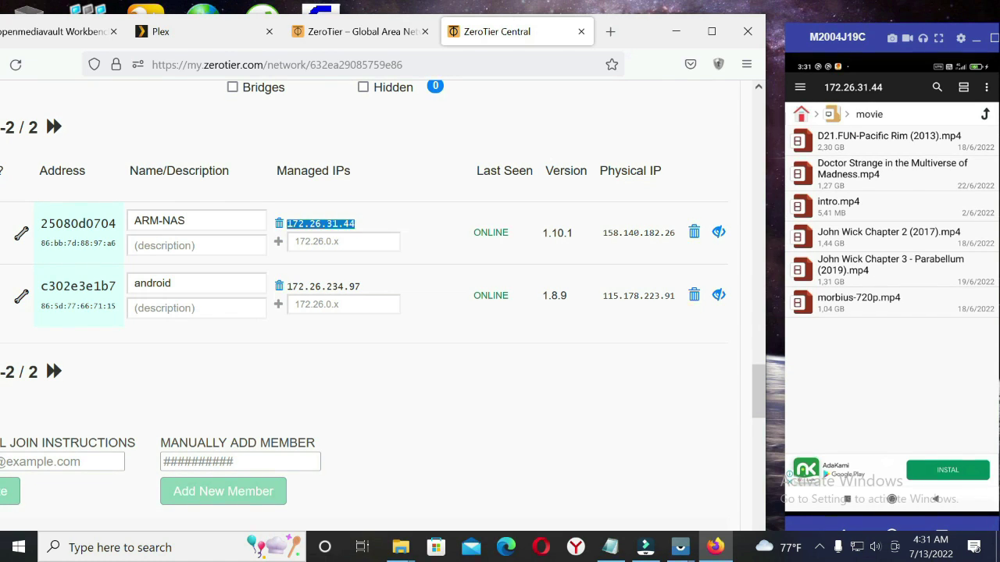
{"action": "left_click", "coordinate": [892, 168]}
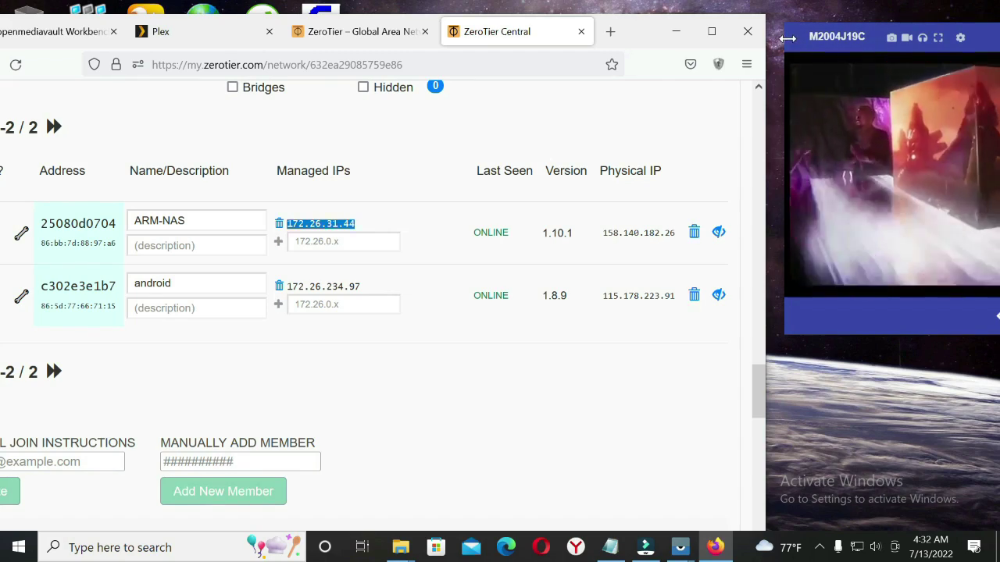
Move the phone mirror window to the left, over the browser
{"action": "left_click_drag", "start_coordinate": [790, 43], "coordinate": [244, 66]}
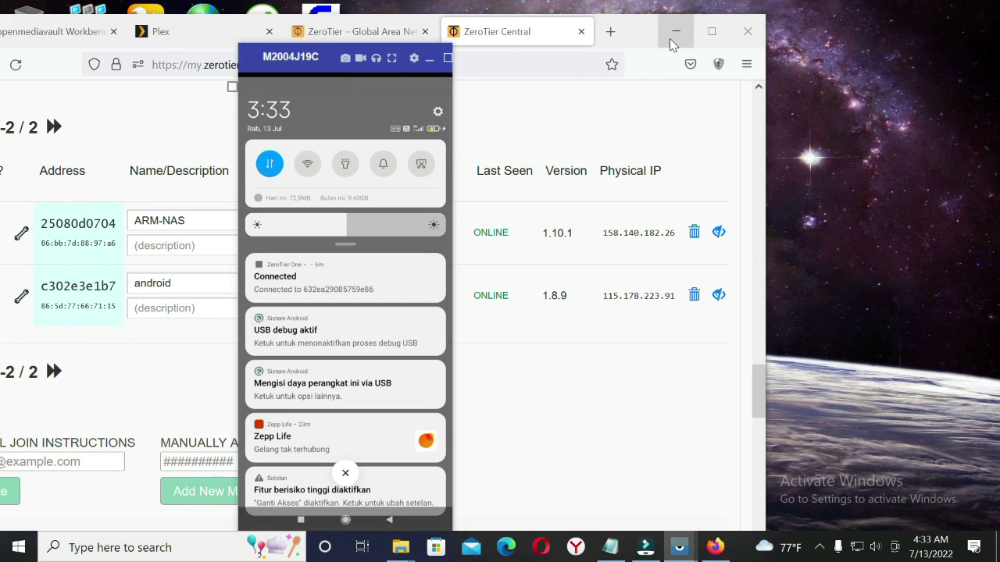
Refresh the desktop, move the phone mirror to the right side, then minimize it
{"action": "left_click", "coordinate": [674, 33]}
{"action": "right_click", "coordinate": [661, 100]}
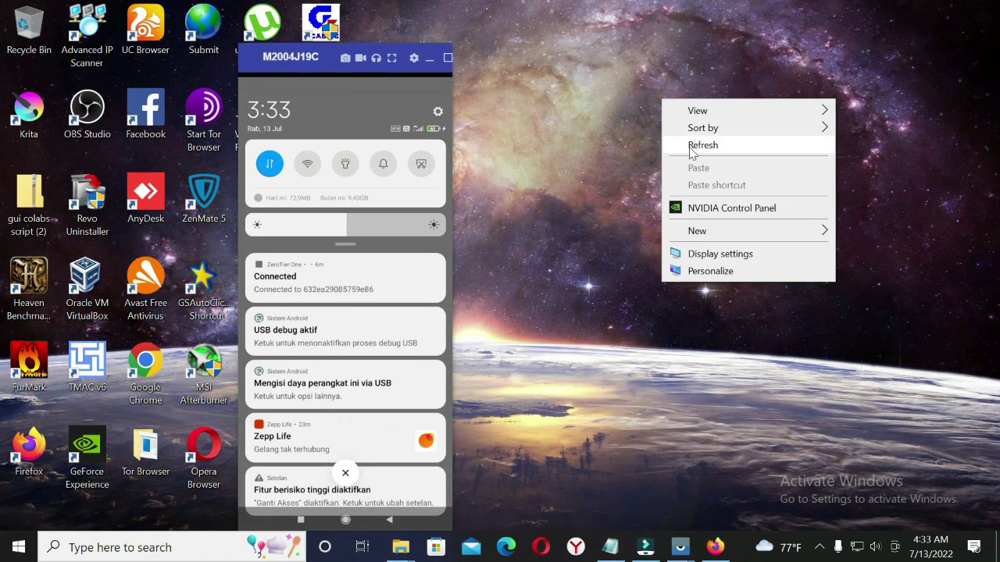
{"action": "left_click", "coordinate": [692, 147]}
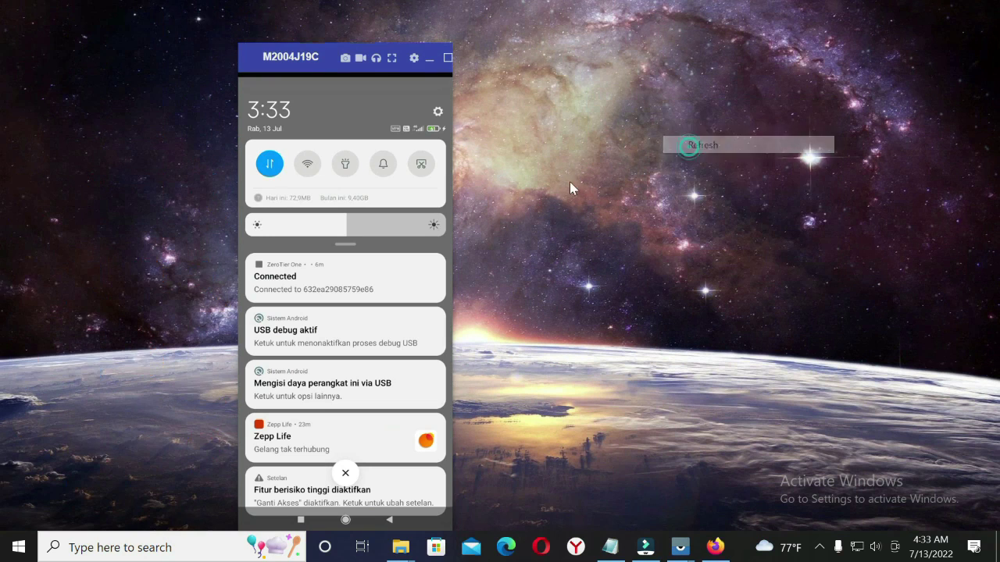
{"action": "left_click", "coordinate": [243, 73]}
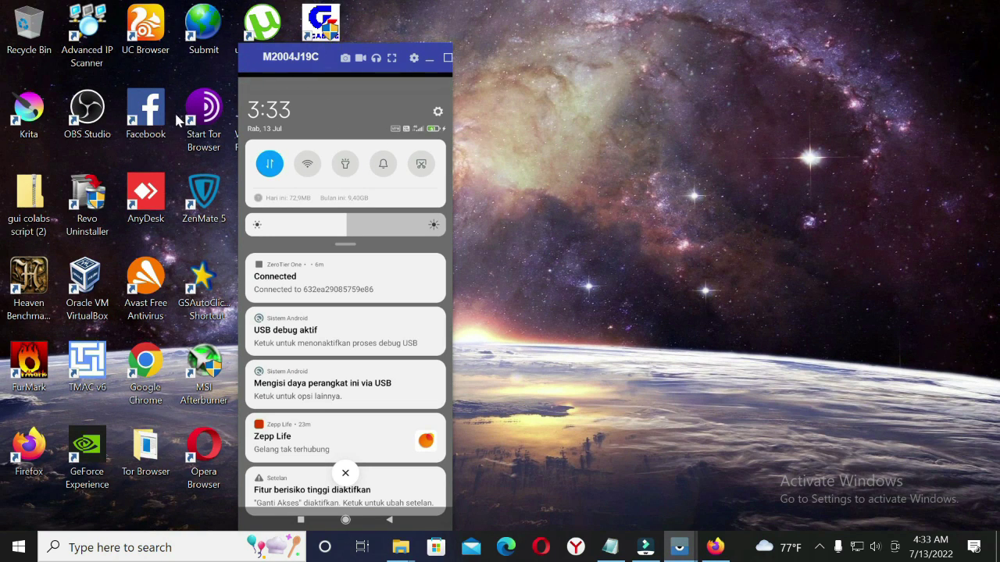
{"action": "left_click_drag", "start_coordinate": [244, 69], "coordinate": [578, 45]}
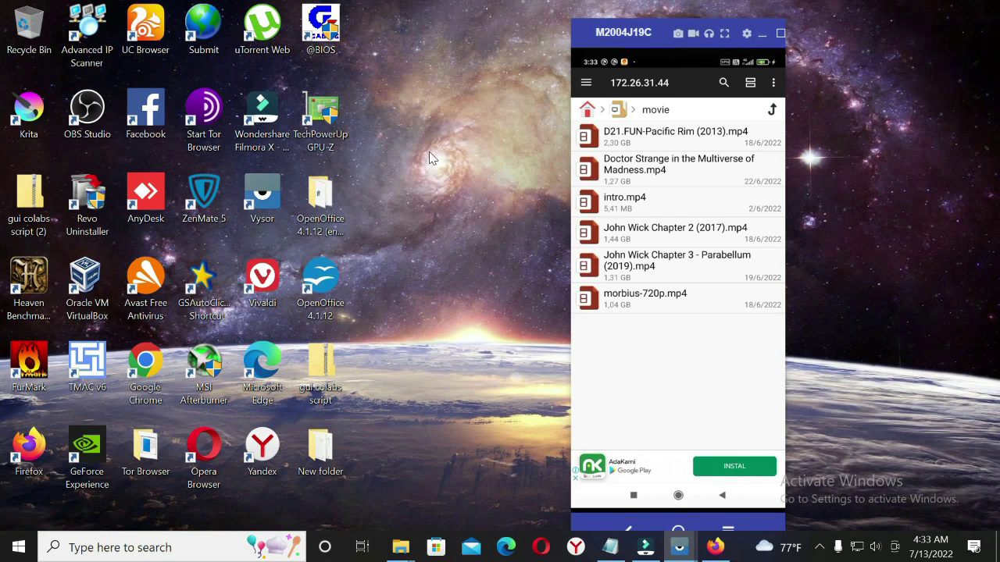
{"action": "left_click", "coordinate": [761, 33]}
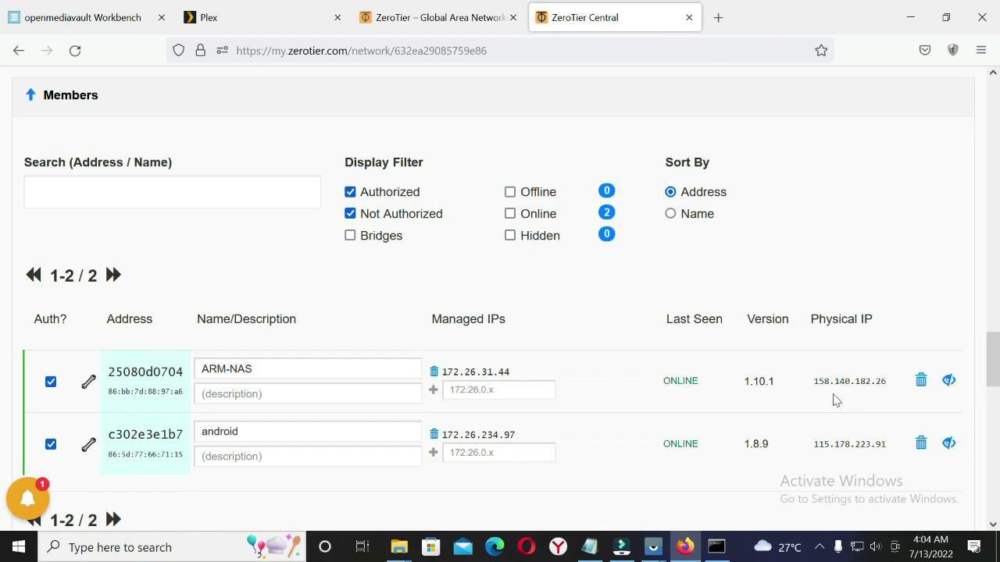
{"action": "left_click_drag", "start_coordinate": [813, 444], "coordinate": [887, 444]}
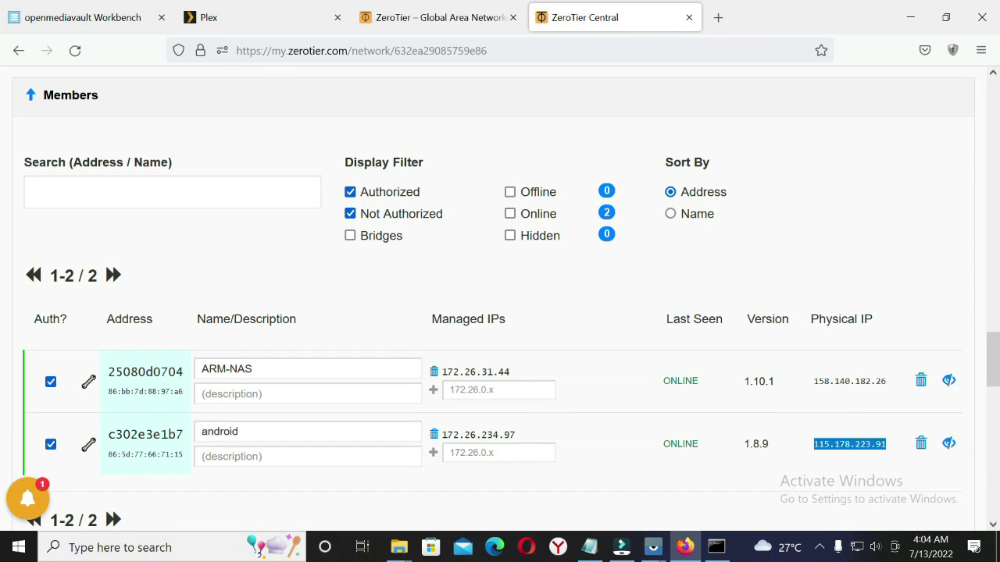
{"action": "left_click", "coordinate": [830, 381]}
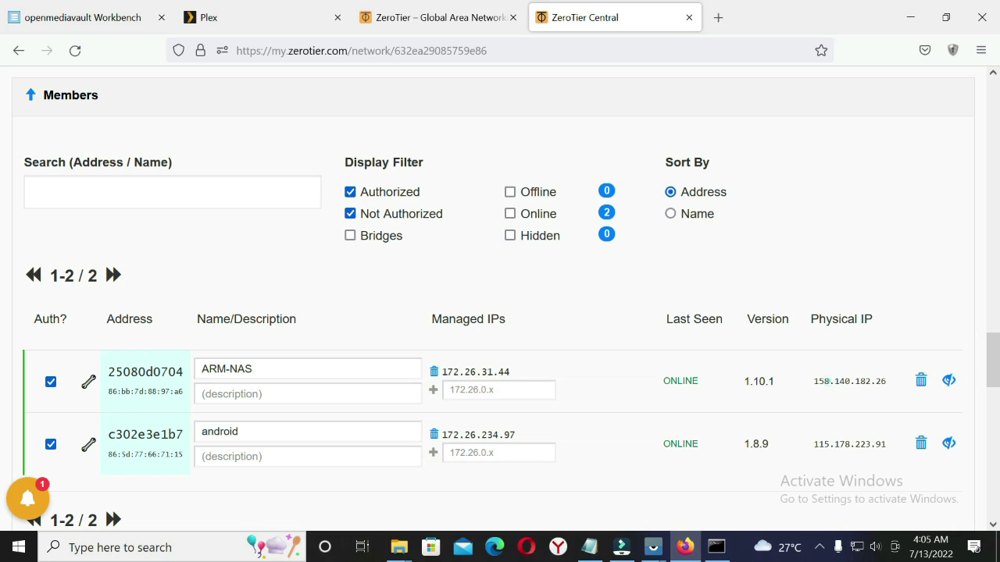
{"action": "double_click", "coordinate": [830, 381]}
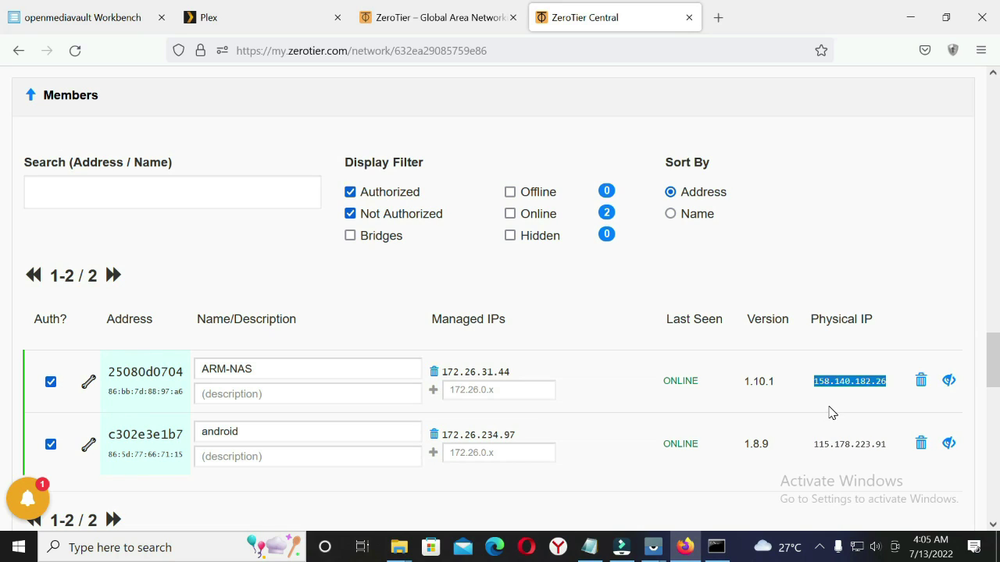